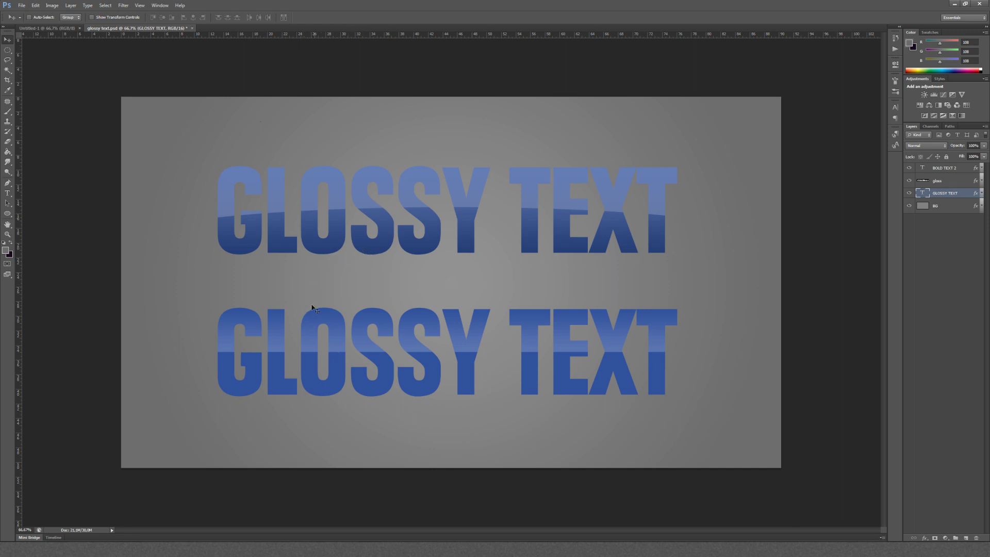
Delete the GLOSSY TEXT layer so only the gray radial BG layer remains
{"action": "left_click", "coordinate": [8, 50]}
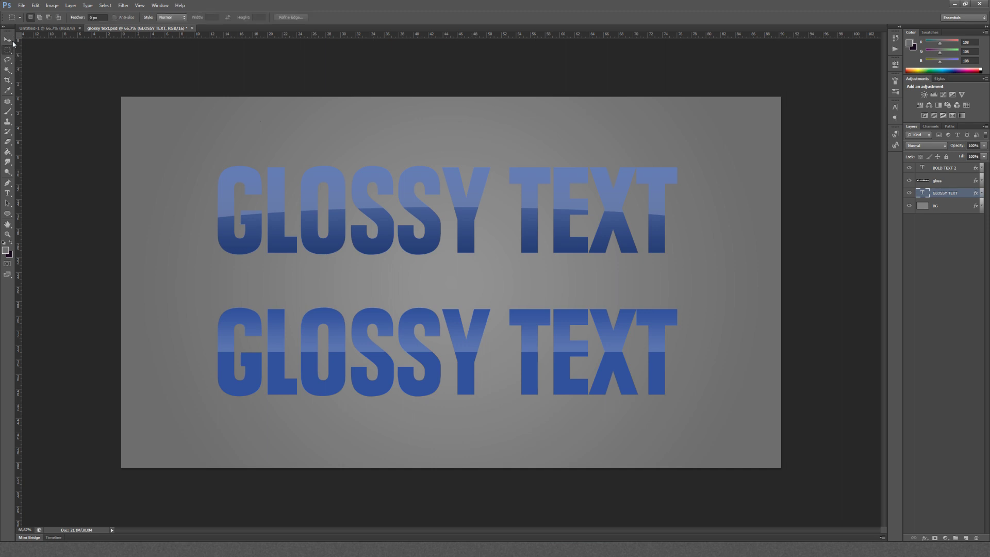
{"action": "key", "text": "v"}
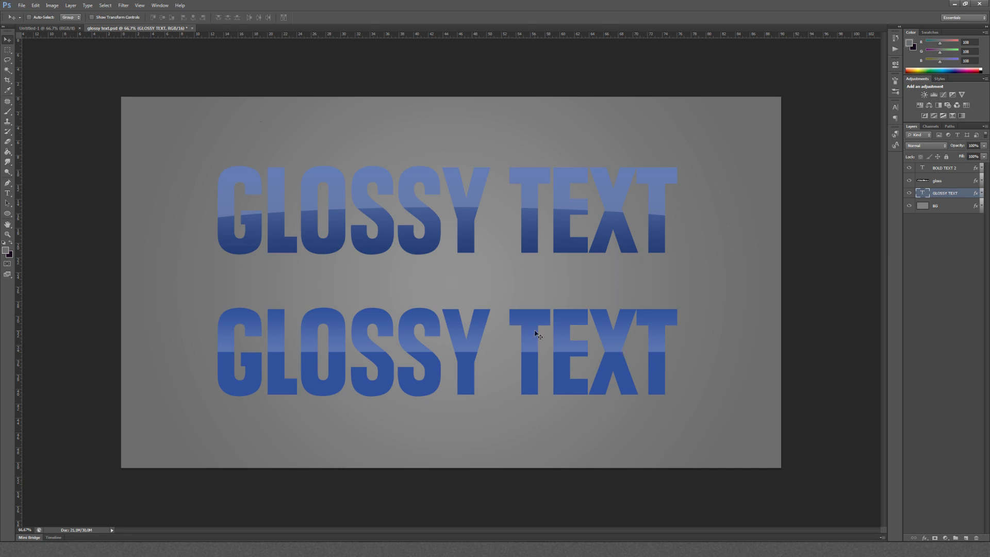
{"action": "key", "text": "Delete"}
{"action": "left_click", "coordinate": [944, 181]}
{"action": "key", "text": "Delete"}
{"action": "left_click", "coordinate": [924, 170]}
{"action": "key", "text": "Delete"}
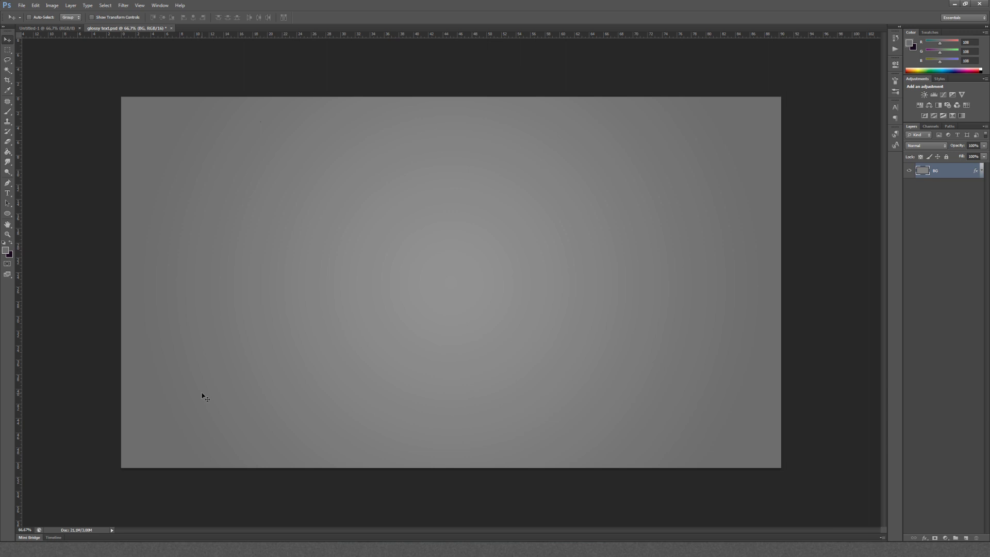
Add a new 'GLOSSY TEXT' type layer near the canvas centre
{"action": "left_click", "coordinate": [9, 195]}
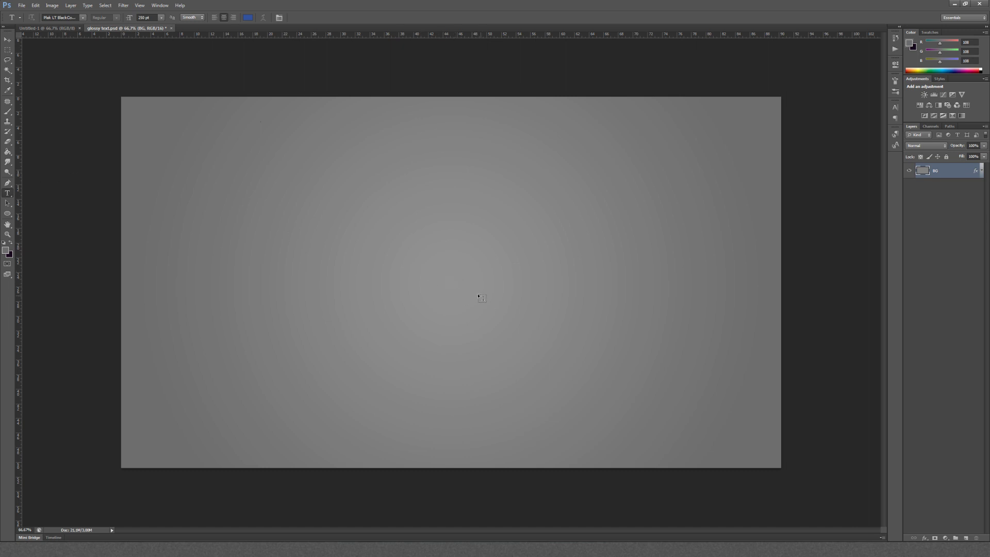
{"action": "left_click", "coordinate": [454, 282]}
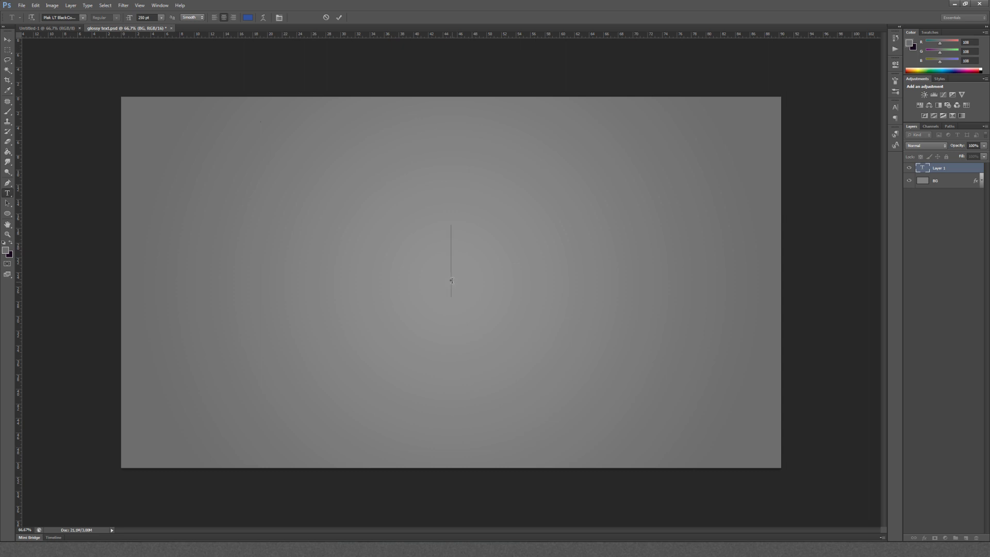
{"action": "type", "text": "GLOSSY TEXT"}
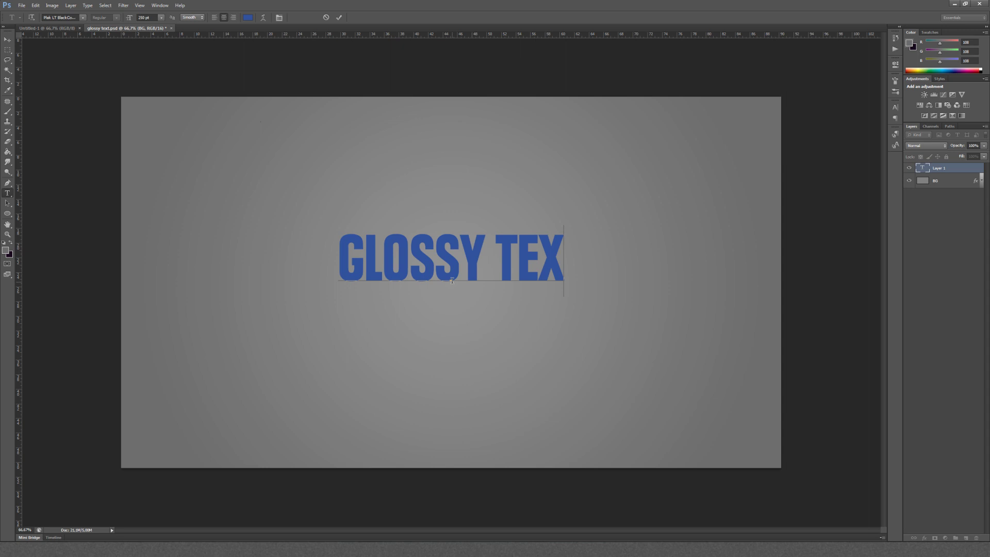
{"action": "left_click", "coordinate": [7, 39]}
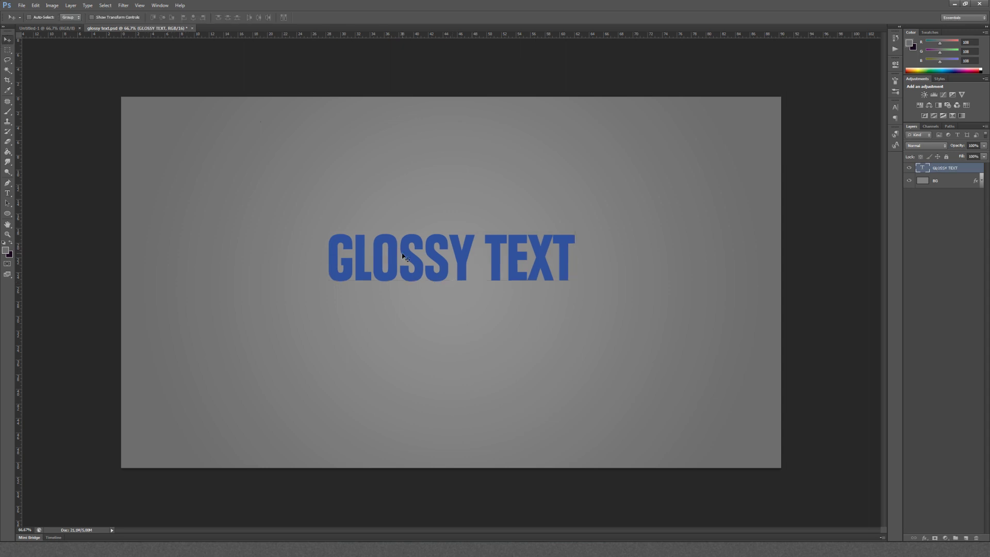
{"action": "left_click_drag", "start_coordinate": [402, 251], "coordinate": [391, 280]}
Scale the text up to about 186%, then trim it back to about 98%
{"action": "key", "text": "ctrl+t"}
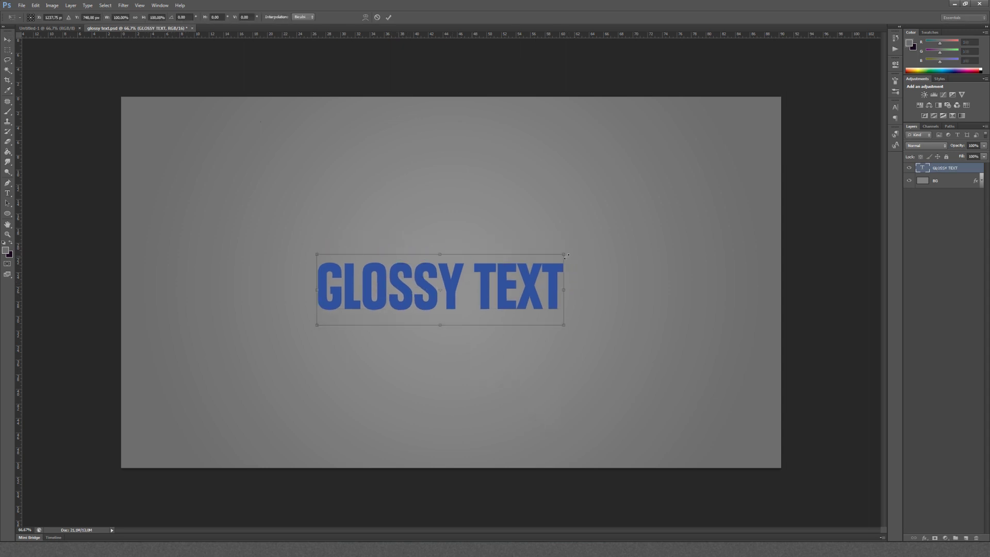
{"action": "left_click_drag", "start_coordinate": [567, 255], "coordinate": [670, 222]}
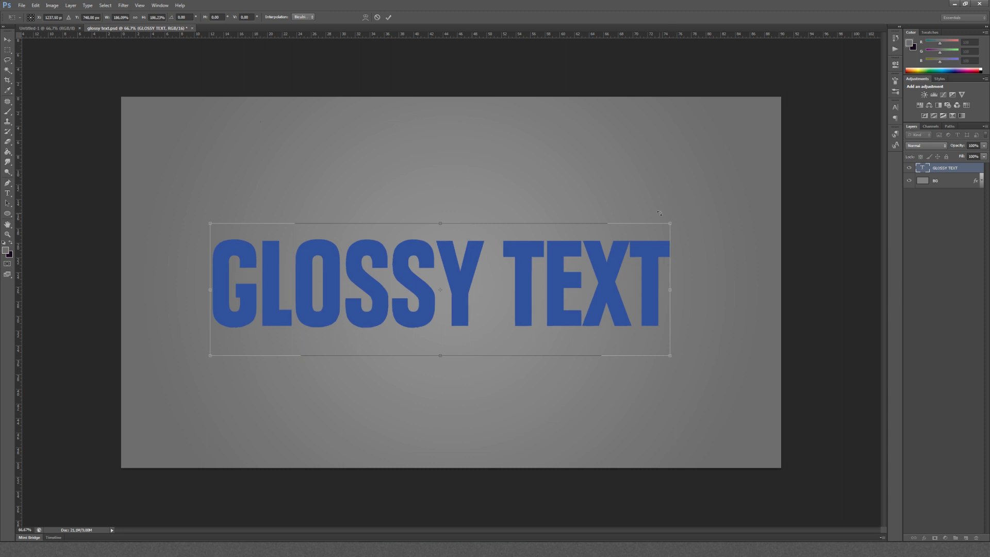
{"action": "key", "text": "Return"}
{"action": "key", "text": "ctrl+t"}
{"action": "left_click_drag", "start_coordinate": [670, 223], "coordinate": [657, 240]}
{"action": "key", "text": "Return"}
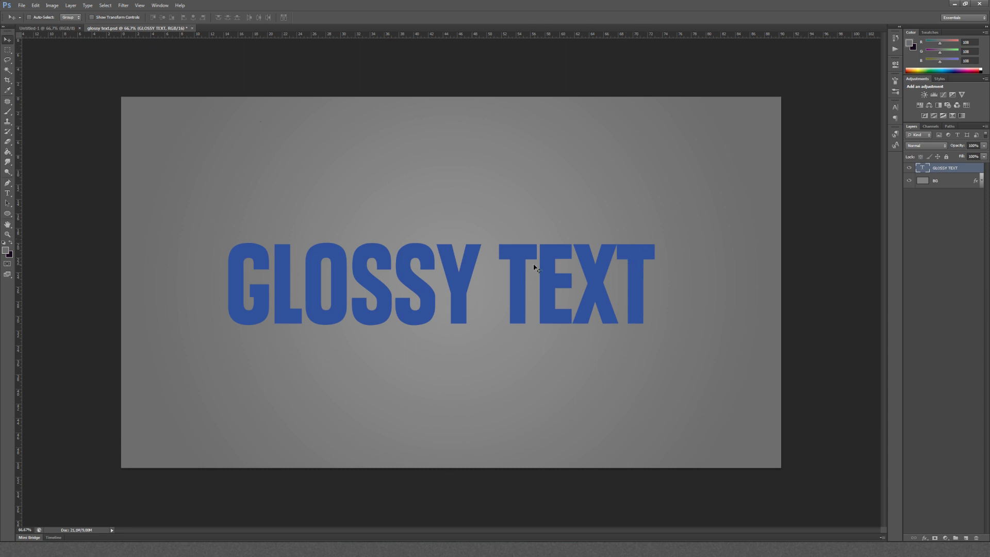
Turn on a white-to-black Gradient Overlay in the GLOSSY TEXT layer's Layer Style
{"action": "double_click", "coordinate": [963, 172]}
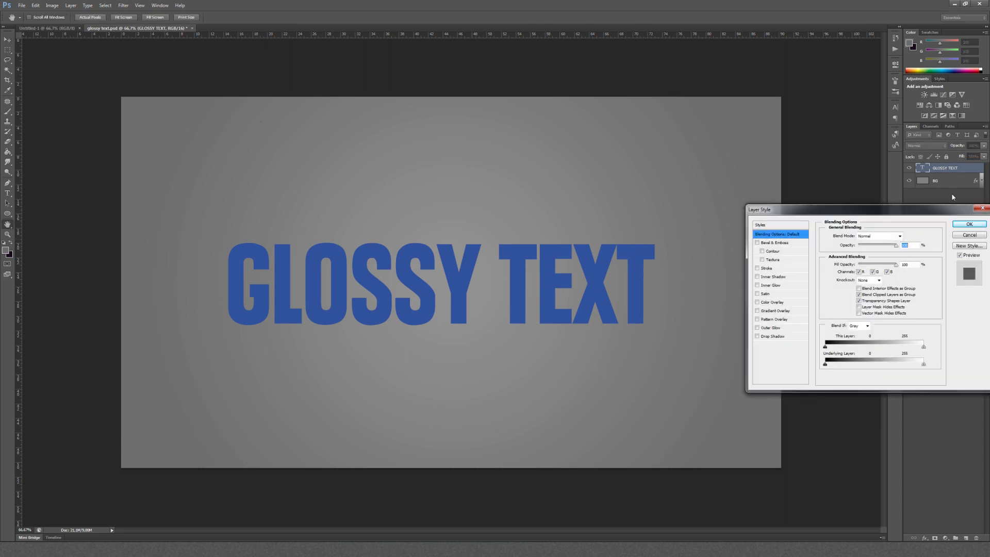
{"action": "left_click", "coordinate": [966, 243]}
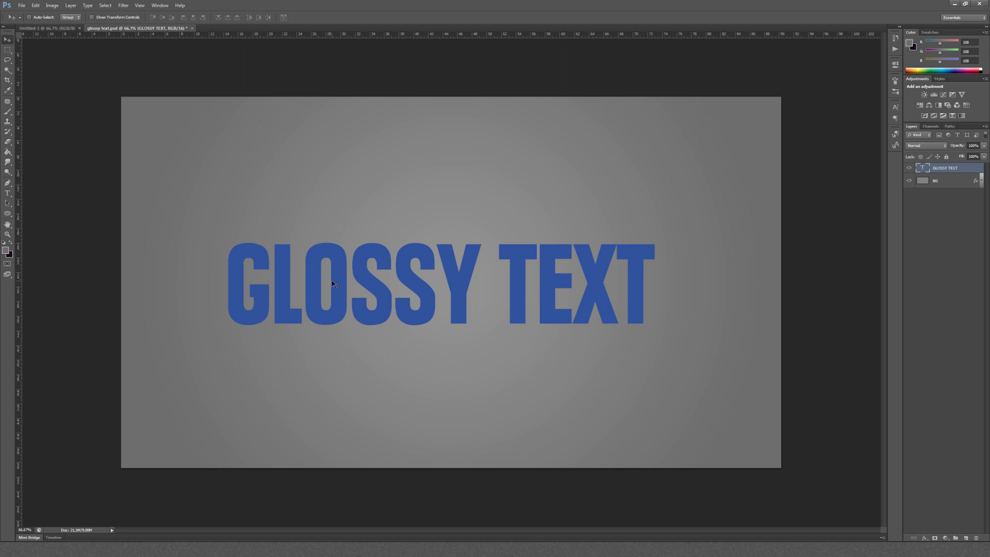
{"action": "double_click", "coordinate": [962, 170]}
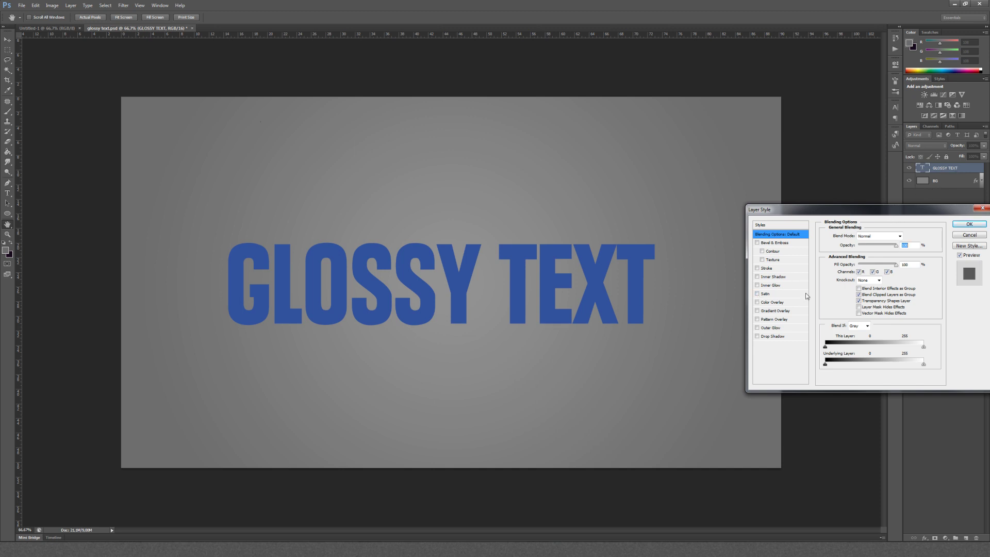
{"action": "left_click", "coordinate": [758, 311]}
Open the overlay's Gradient Editor and move the white stop to 51%
{"action": "left_click", "coordinate": [772, 313]}
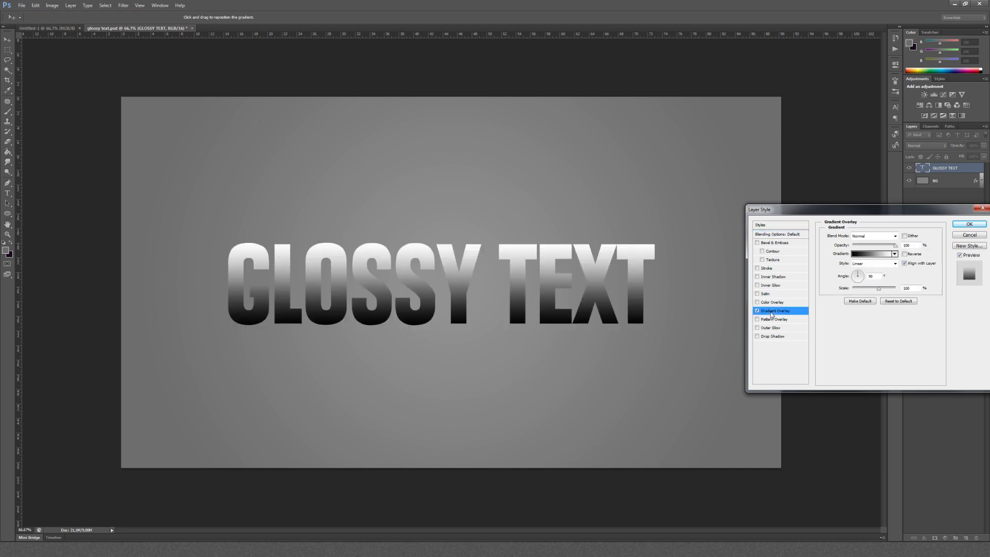
{"action": "left_click", "coordinate": [872, 254]}
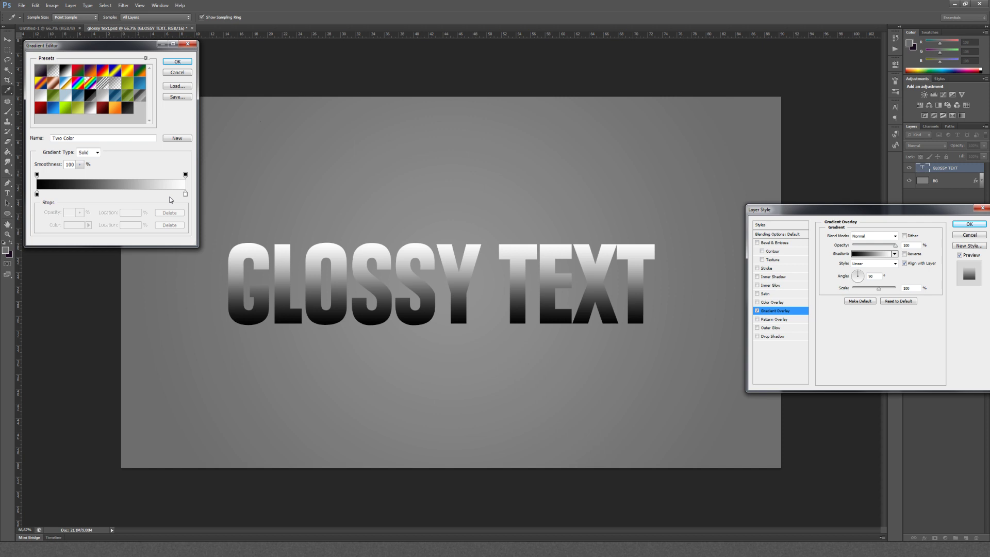
{"action": "left_click", "coordinate": [186, 194]}
{"action": "left_click_drag", "start_coordinate": [185, 194], "coordinate": [178, 194]}
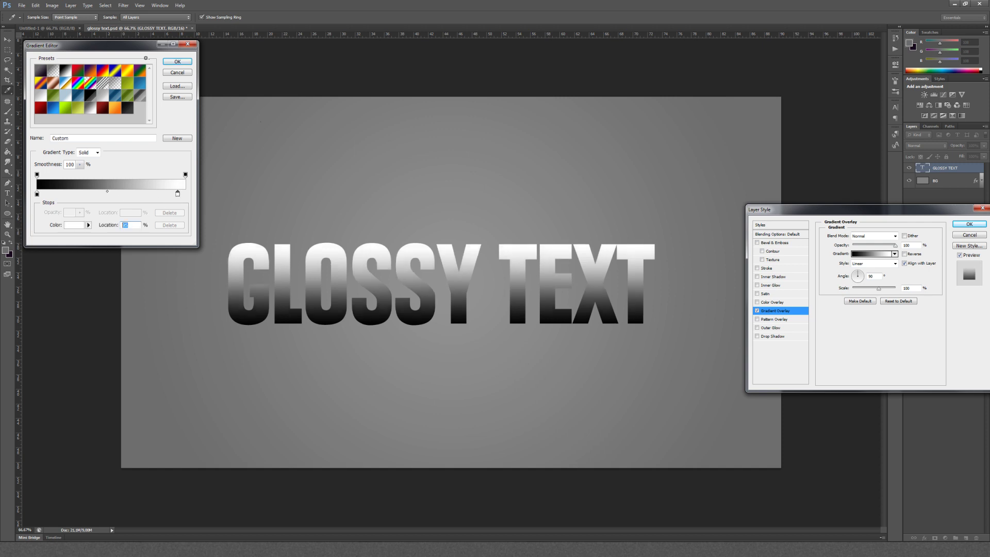
{"action": "type", "text": "51"}
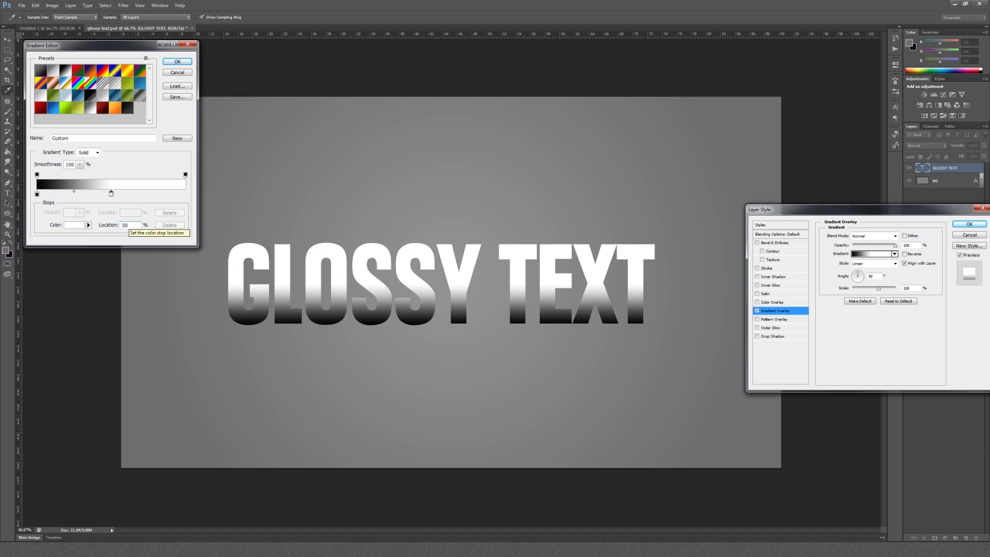
{"action": "key", "text": "BackSpace"}
{"action": "type", "text": "1"}
Add a black stop at 100% and set the first black and white stops to 50%
{"action": "left_click", "coordinate": [37, 194]}
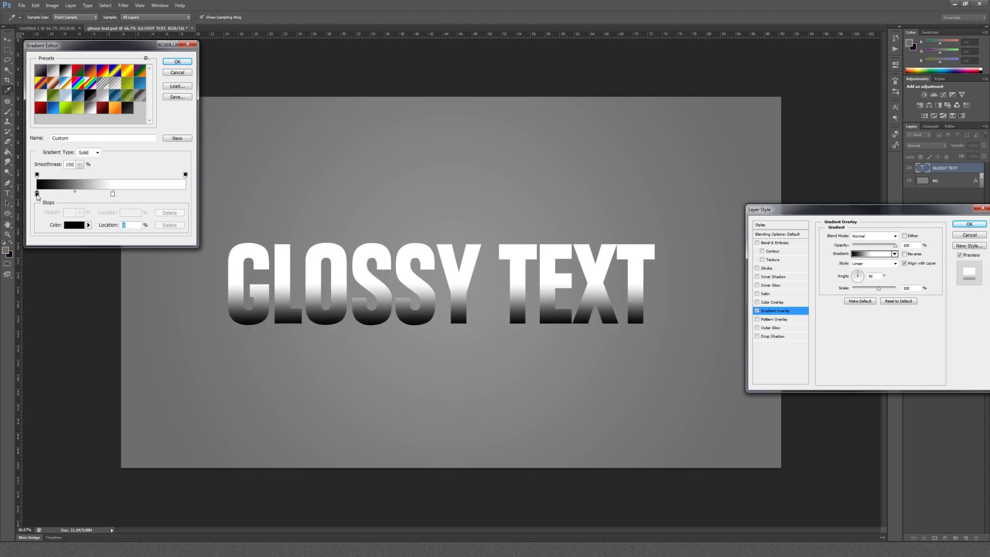
{"action": "left_click_drag", "start_coordinate": [39, 196], "coordinate": [185, 198]}
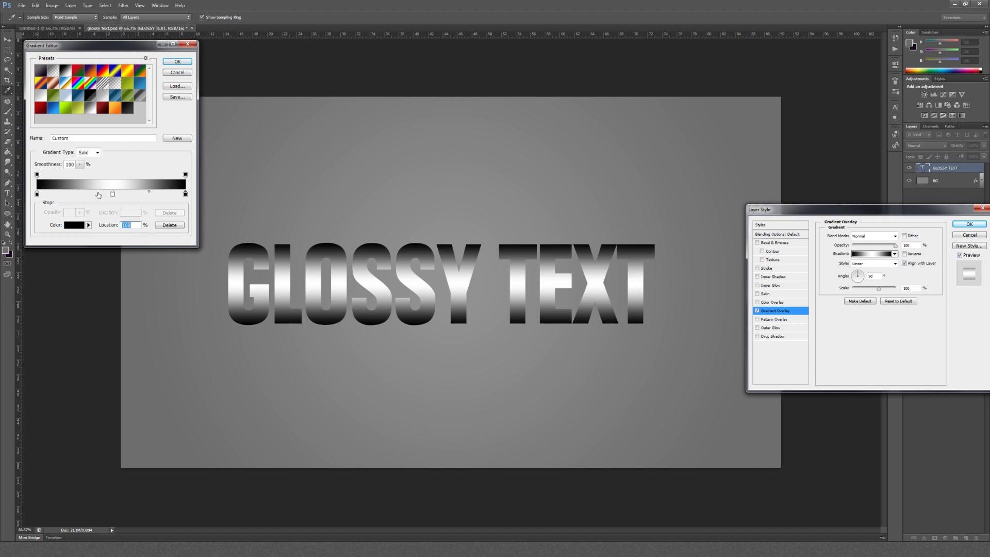
{"action": "left_click", "coordinate": [37, 195]}
{"action": "type", "text": "50"}
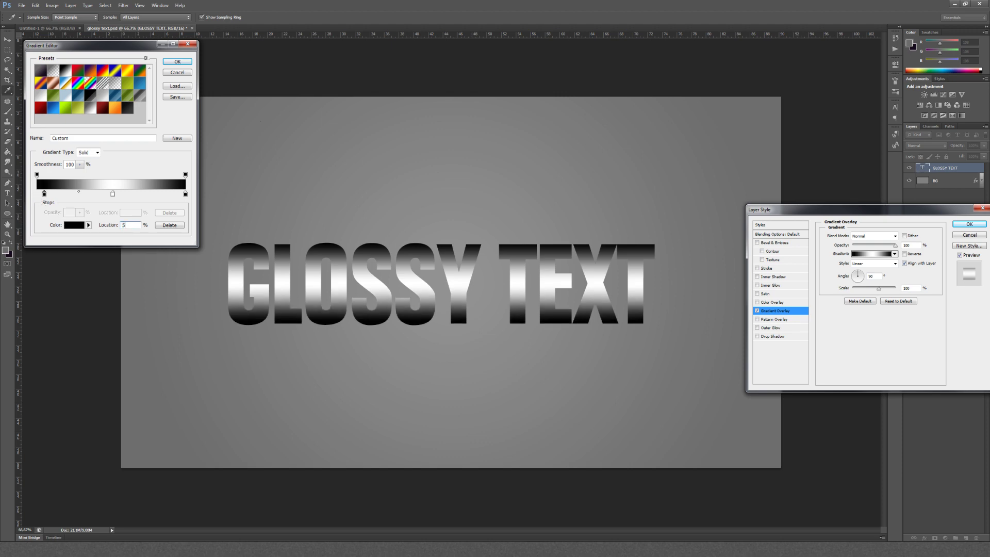
{"action": "left_click", "coordinate": [113, 194]}
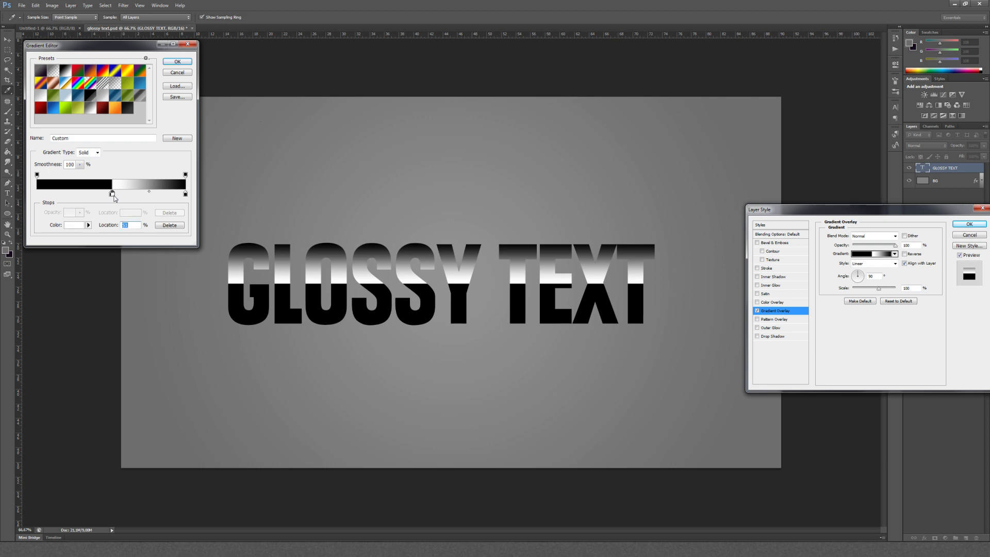
{"action": "left_click_drag", "start_coordinate": [113, 196], "coordinate": [112, 200]}
Set the Gradient Overlay to Screen blend at 20% opacity and apply it
{"action": "left_click", "coordinate": [177, 61]}
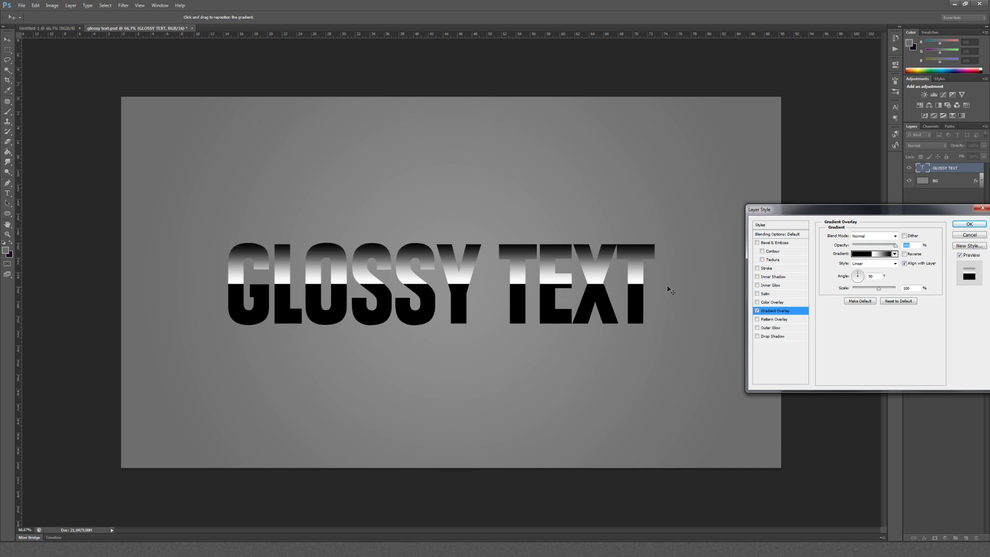
{"action": "left_click", "coordinate": [880, 237]}
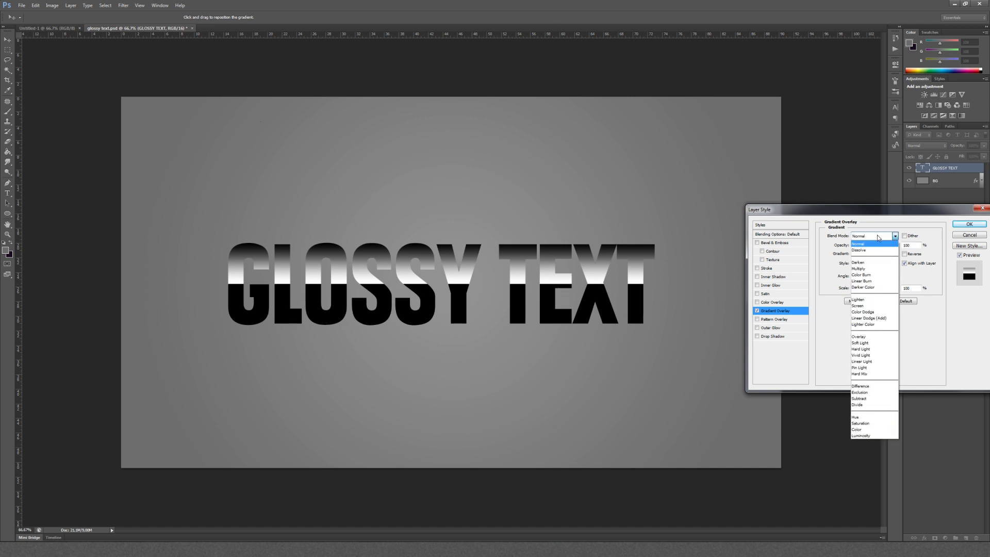
{"action": "left_click", "coordinate": [859, 306]}
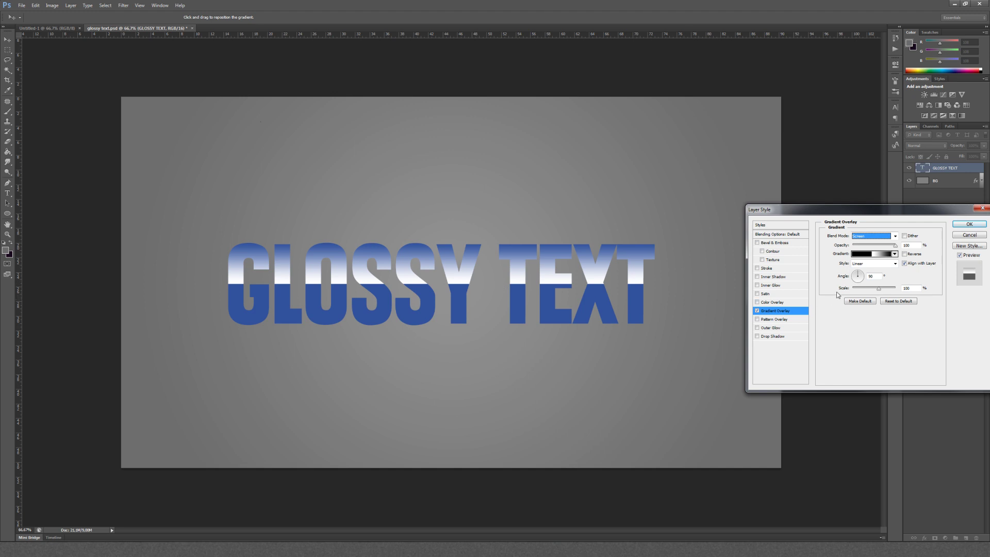
{"action": "key", "text": "Tab"}
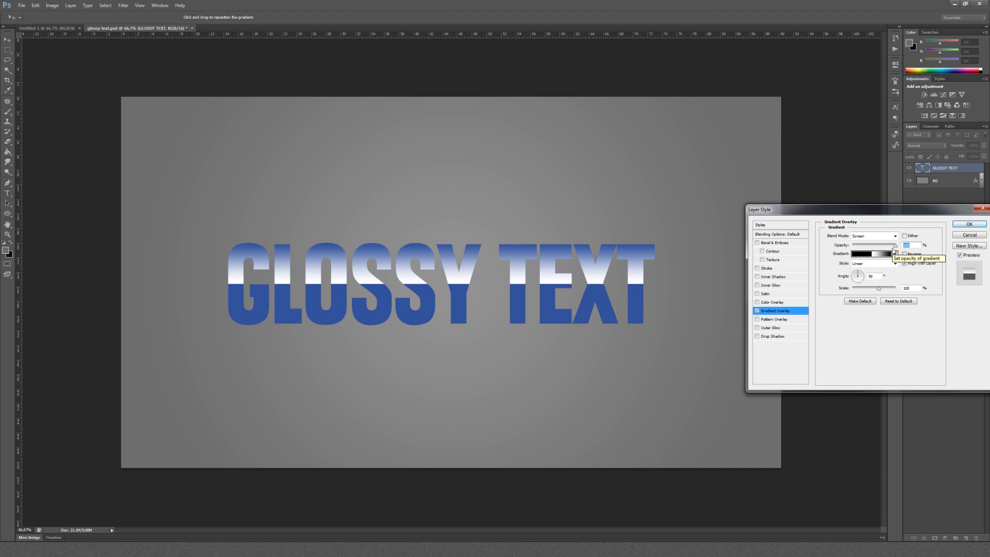
{"action": "type", "text": "20"}
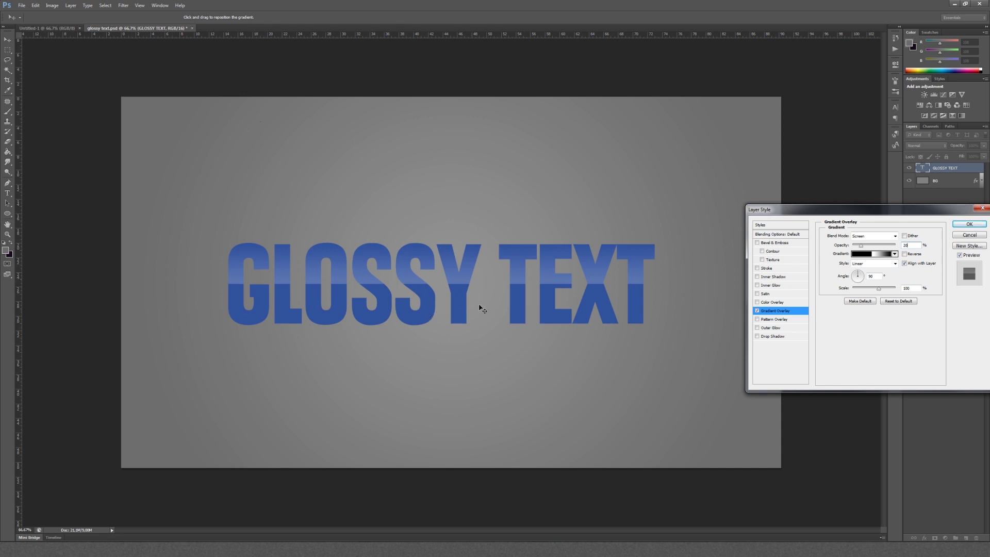
{"action": "left_click", "coordinate": [970, 224]}
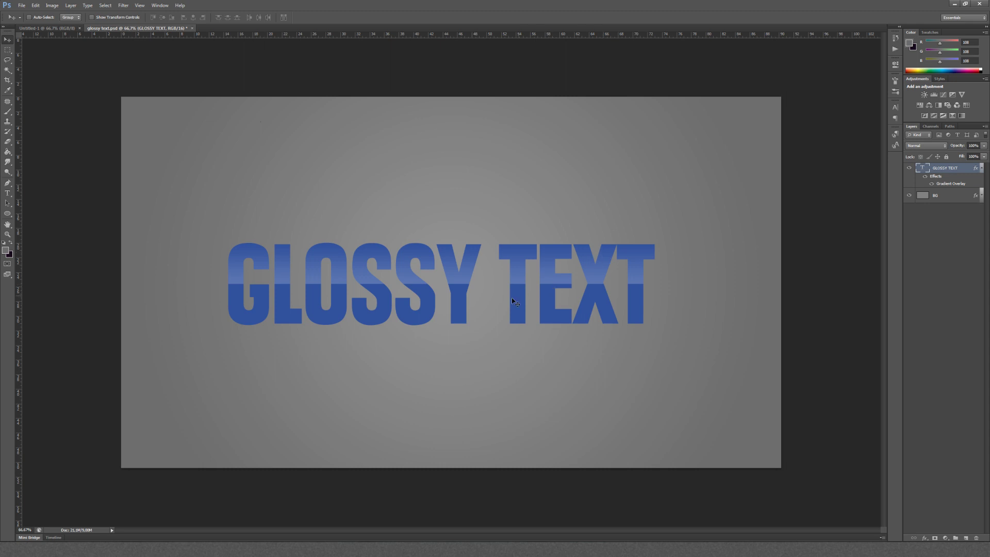
Replace the text with 'WATCH' and open that layer's Layer Style
{"action": "key", "text": "t"}
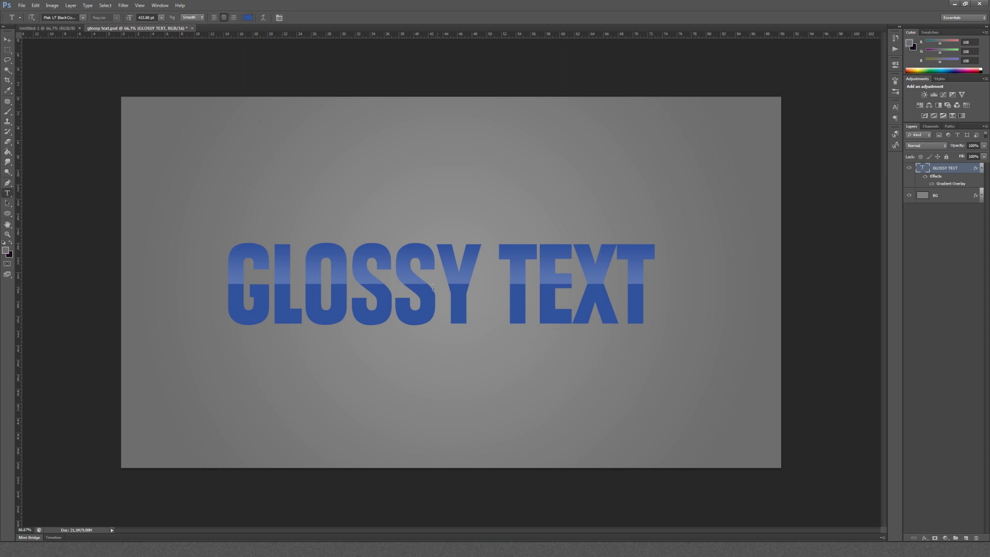
{"action": "left_click", "coordinate": [433, 287]}
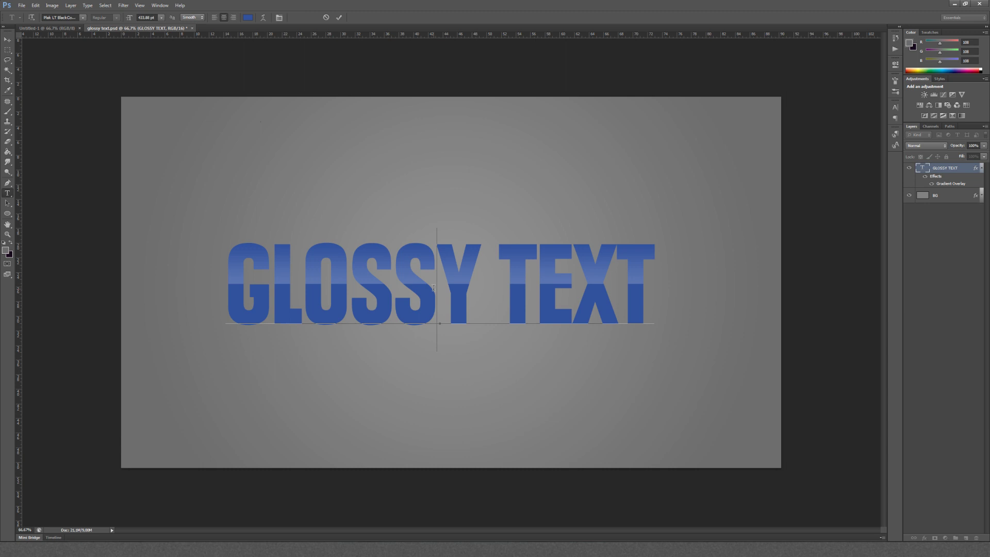
{"action": "key", "text": "ctrl+a"}
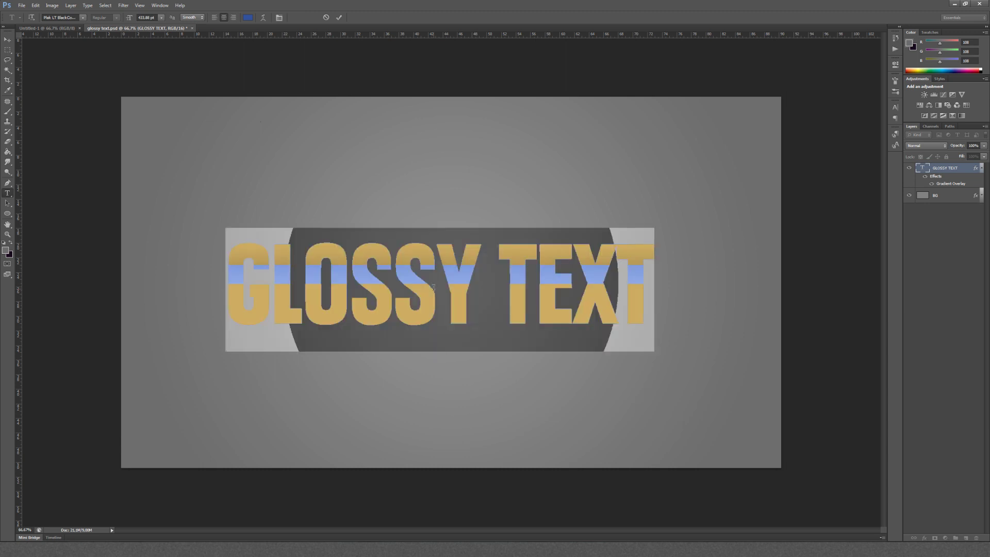
{"action": "type", "text": "WTAHC"}
{"action": "key", "text": "BackSpace"}
{"action": "key", "text": "BackSpace"}
{"action": "key", "text": "BackSpace"}
{"action": "key", "text": "BackSpace"}
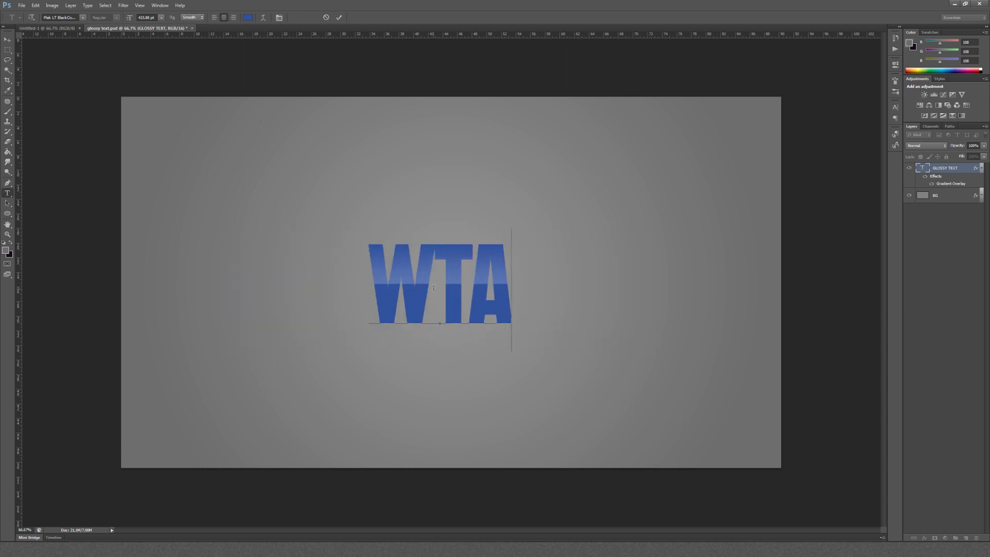
{"action": "type", "text": "ATCH"}
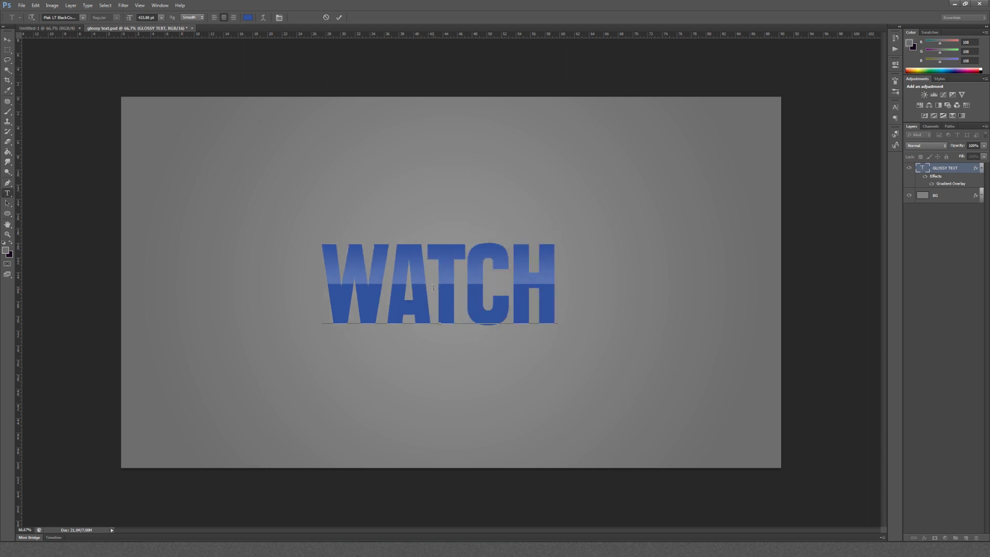
{"action": "double_click", "coordinate": [940, 192]}
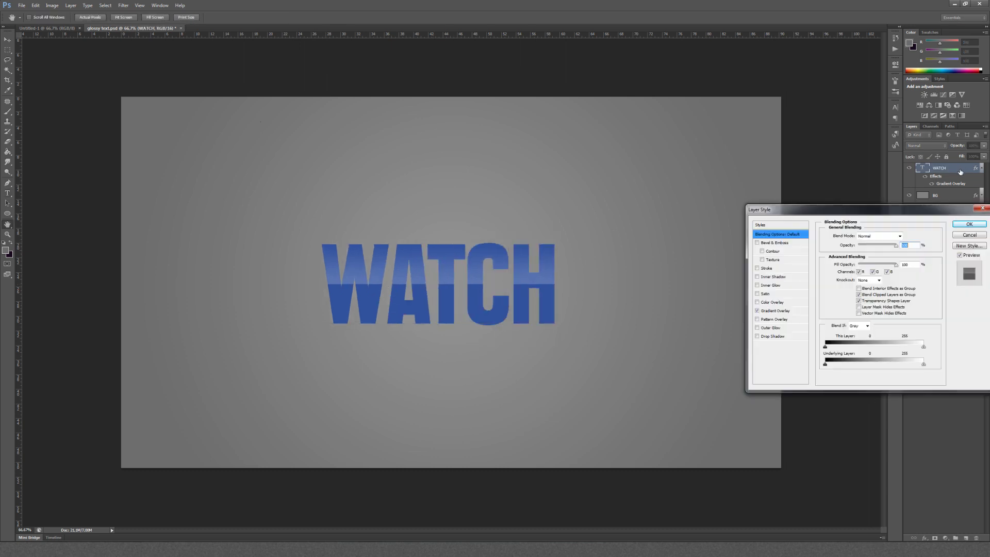
Save the overlay's black-and-white gradient to a gradients file named Gloss
{"action": "left_click", "coordinate": [776, 311]}
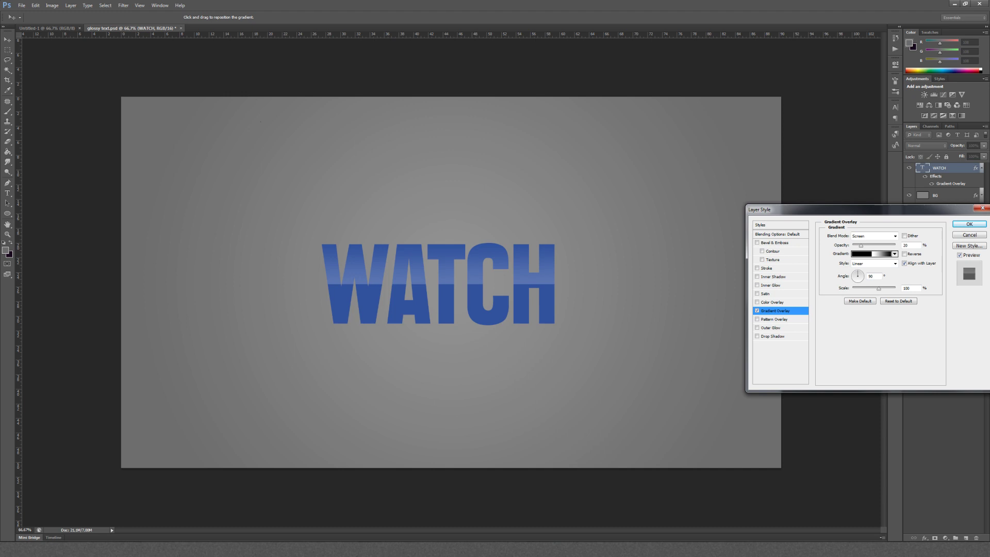
{"action": "left_click", "coordinate": [876, 254]}
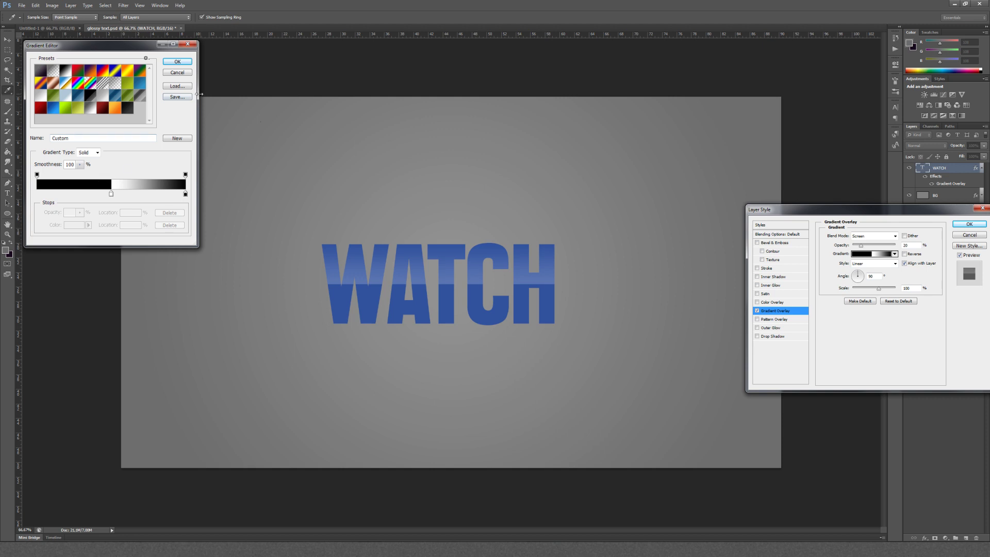
{"action": "left_click", "coordinate": [177, 96]}
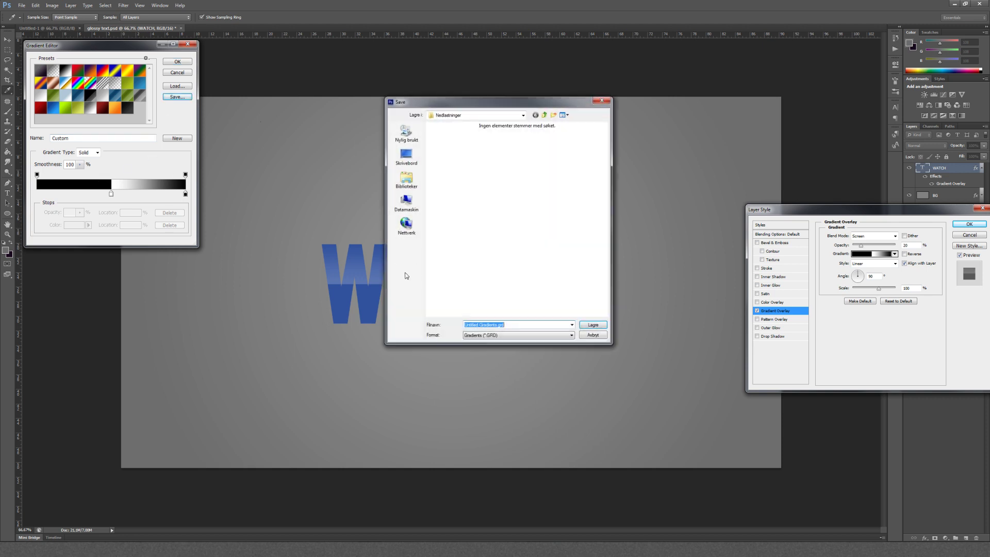
{"action": "type", "text": "Gloss"}
{"action": "key", "text": "Return"}
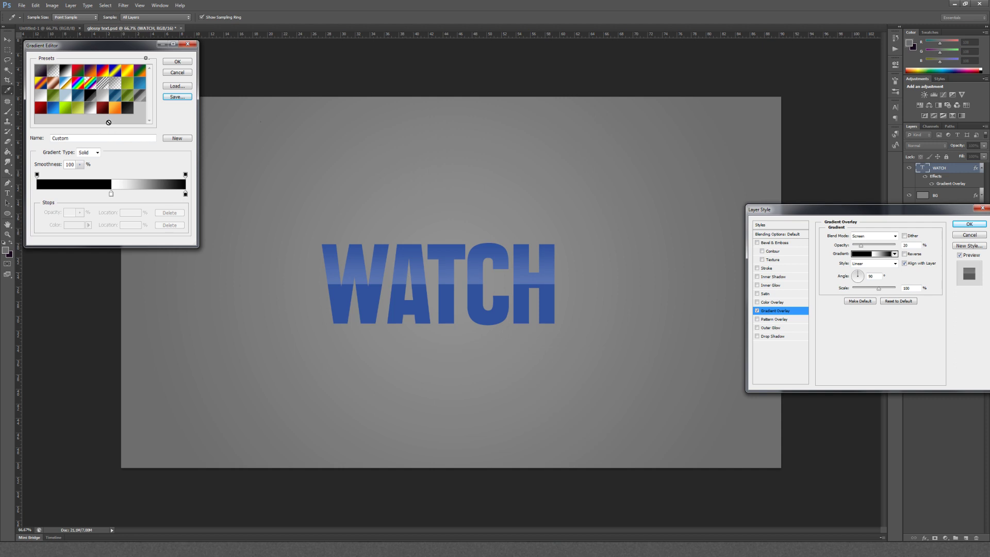
{"action": "left_click", "coordinate": [177, 63]}
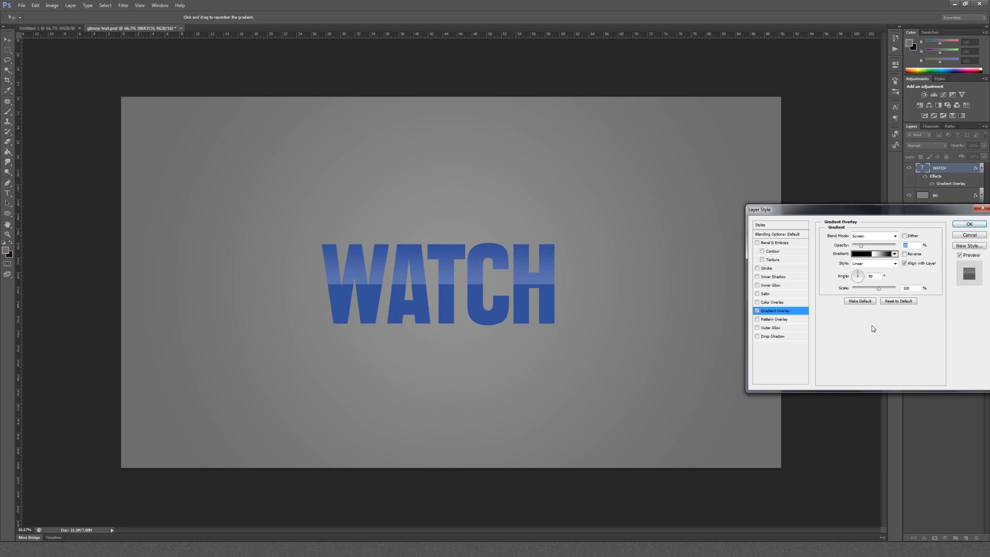
Close Layer Style, commit the WATCH text and delete the WATCH layer
{"action": "double_click", "coordinate": [906, 245]}
{"action": "left_click", "coordinate": [969, 223]}
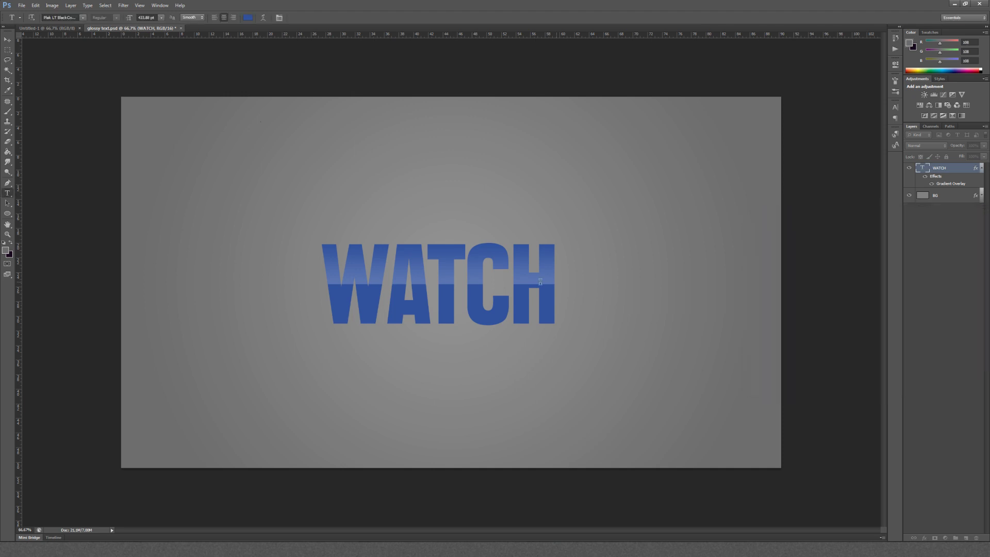
{"action": "double_click", "coordinate": [455, 280]}
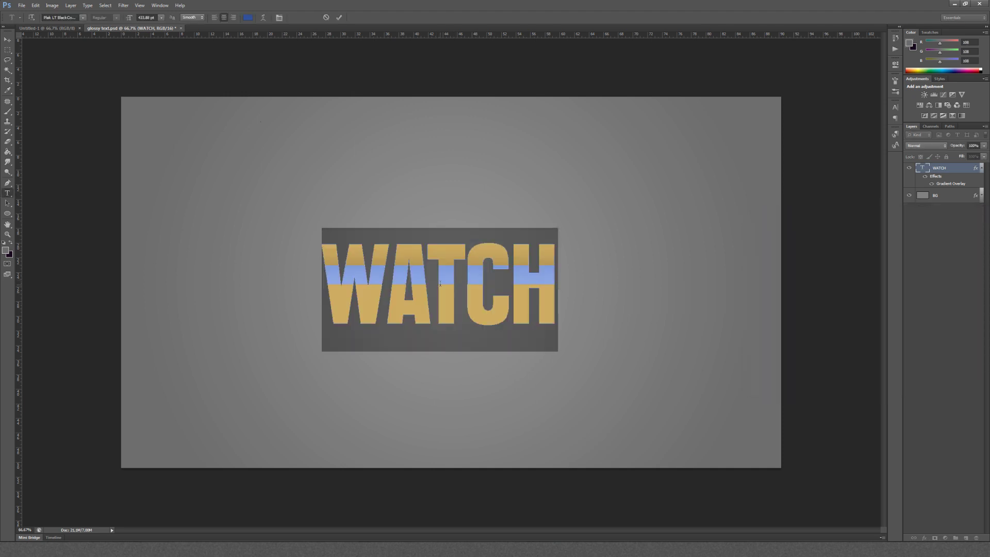
{"action": "left_click", "coordinate": [7, 39]}
{"action": "key", "text": "Delete"}
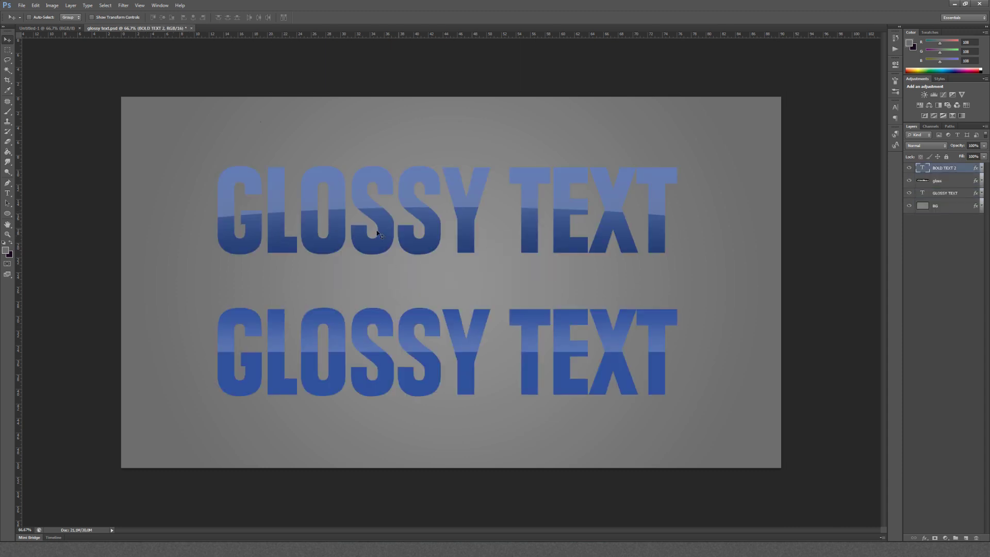
Delete the remaining text layers and type a fresh 'GLOSSY TEXT' line near the centre
{"action": "left_click", "coordinate": [942, 195], "text": "shift"}
{"action": "key", "text": "Delete"}
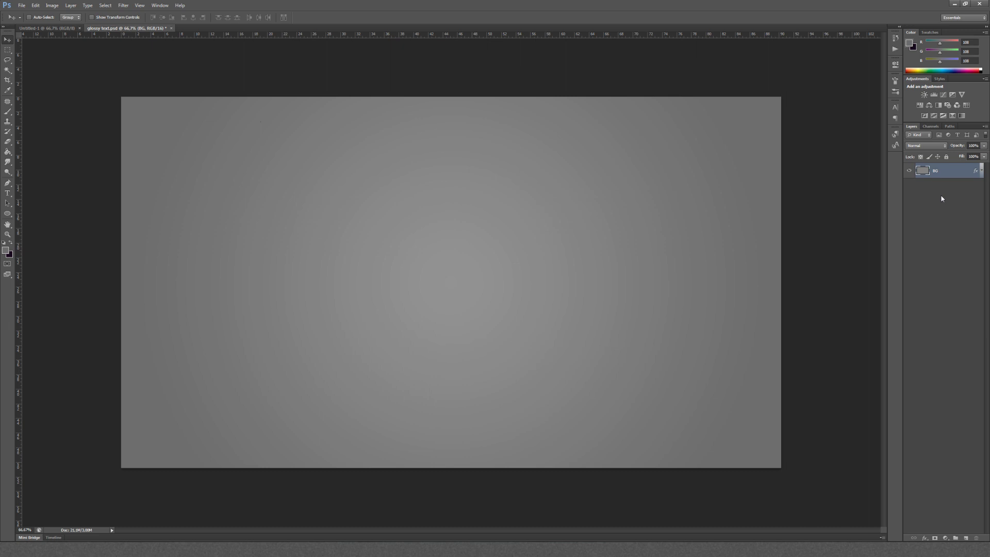
{"action": "left_click", "coordinate": [8, 193]}
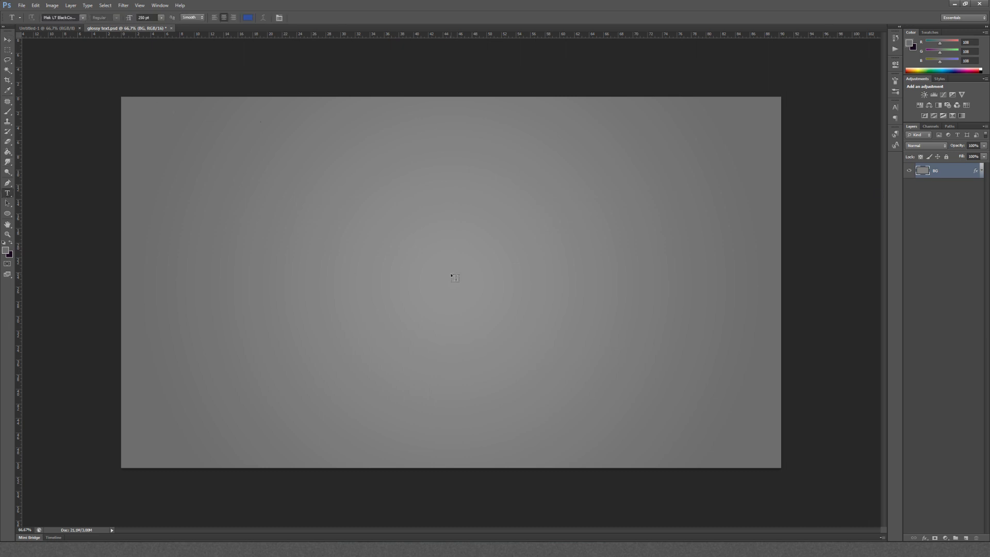
{"action": "left_click", "coordinate": [441, 273]}
{"action": "type", "text": "GLOS"}
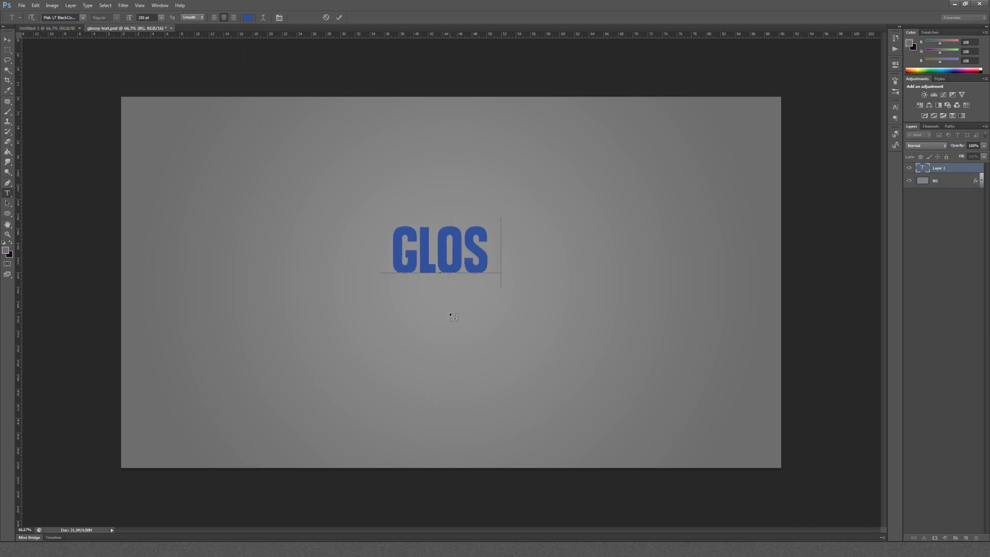
{"action": "type", "text": "SY TEXT"}
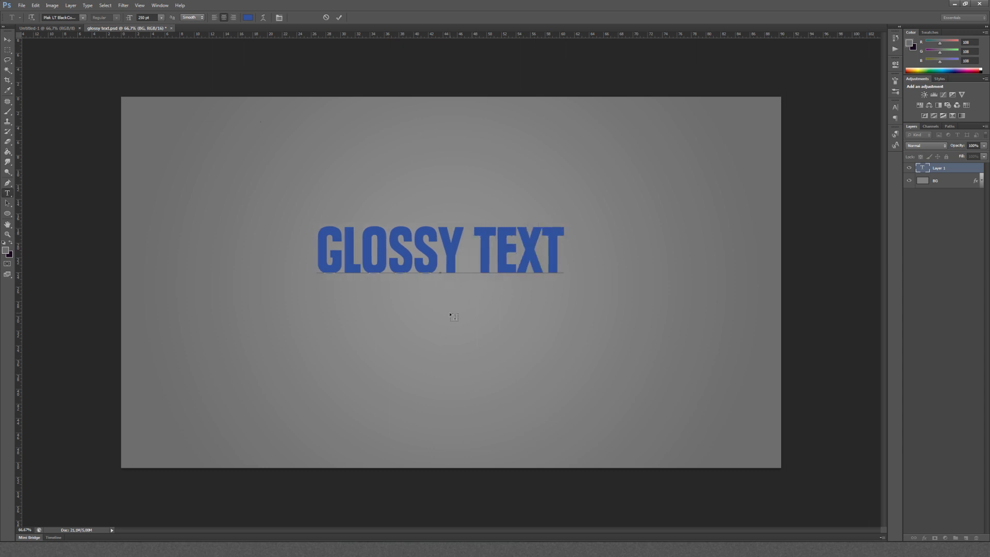
{"action": "key", "text": "ctrl+a"}
{"action": "left_click", "coordinate": [7, 40]}
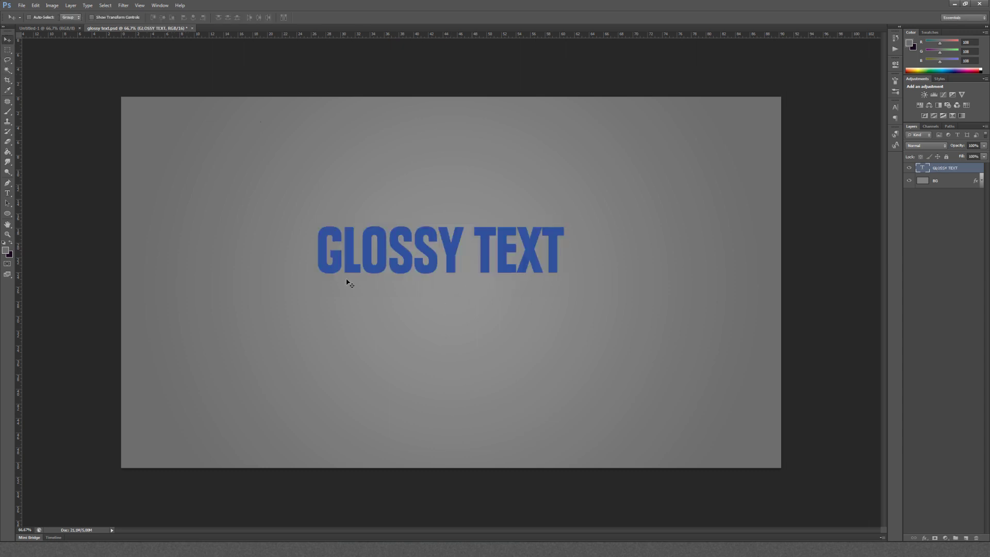
Enlarge the text to about 150% and move it down toward the canvas centre
{"action": "key", "text": "ctrl+t"}
{"action": "left_click_drag", "start_coordinate": [566, 225], "coordinate": [647, 170]}
{"action": "key", "text": "Return"}
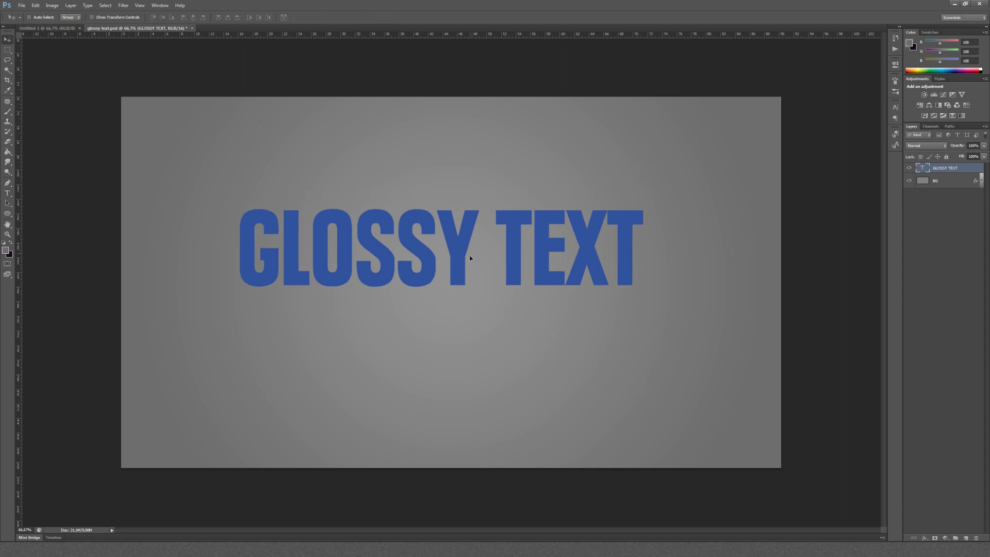
{"action": "left_click_drag", "start_coordinate": [468, 259], "coordinate": [468, 297]}
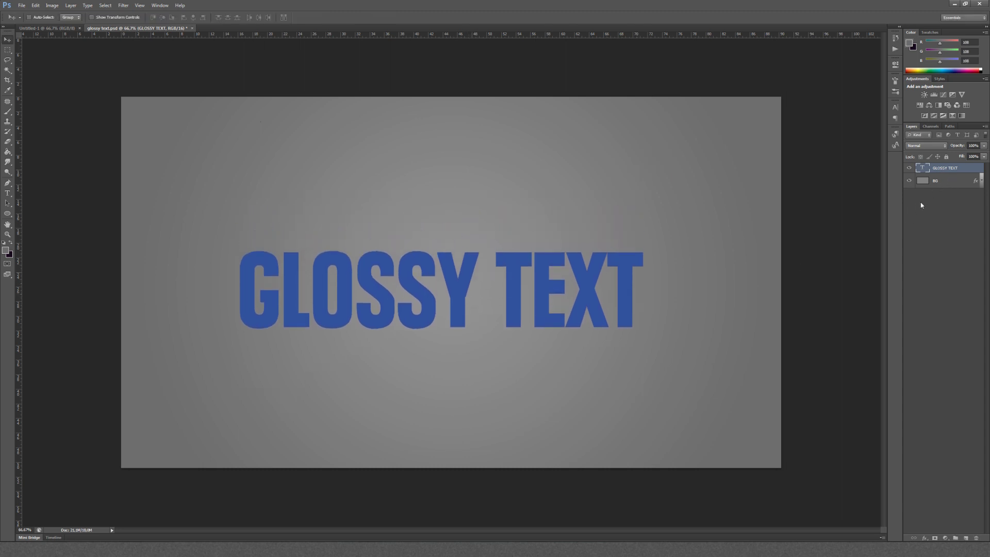
Duplicate the GLOSSY TEXT layer as 'gloss', kept aligned over the original
{"action": "right_click", "coordinate": [949, 169]}
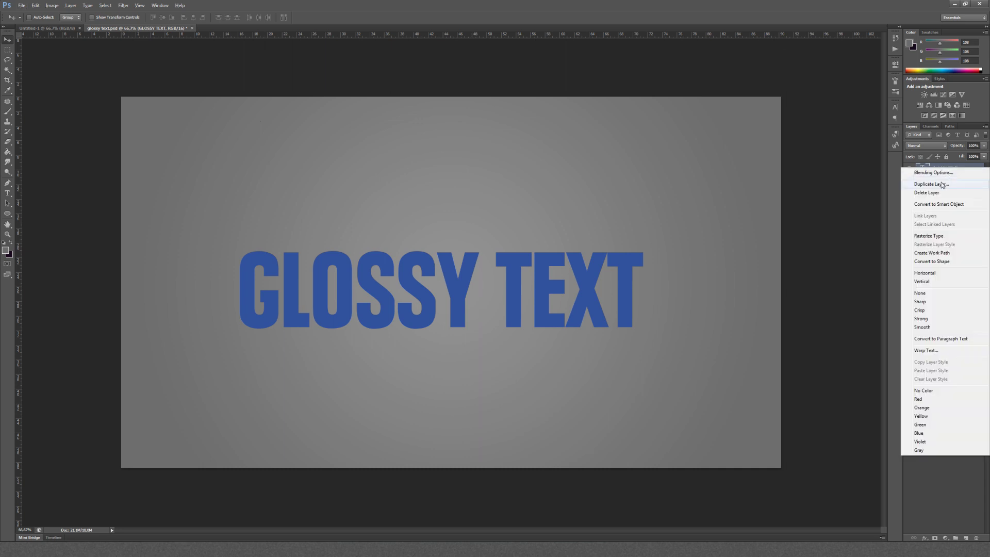
{"action": "left_click", "coordinate": [942, 184]}
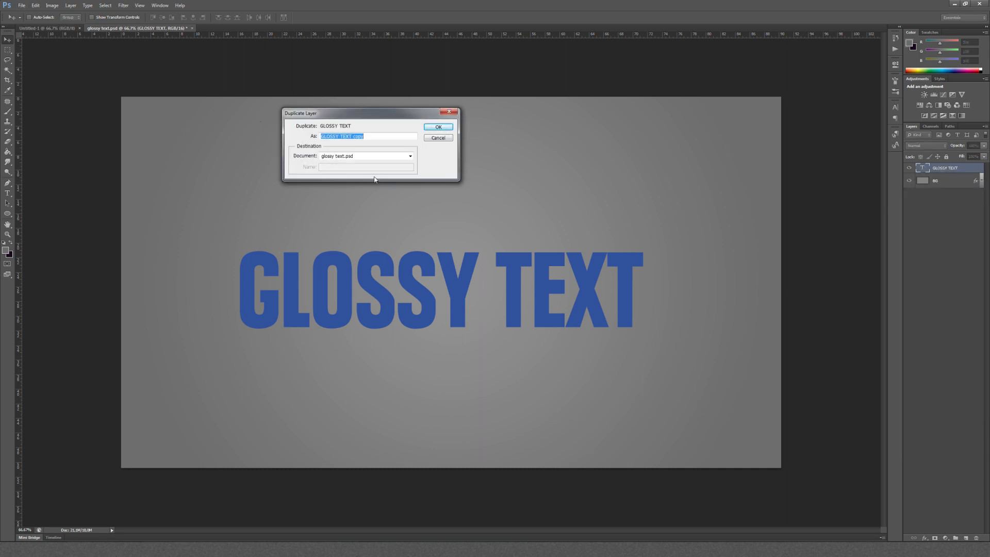
{"action": "type", "text": "gloss"}
{"action": "key", "text": "Return"}
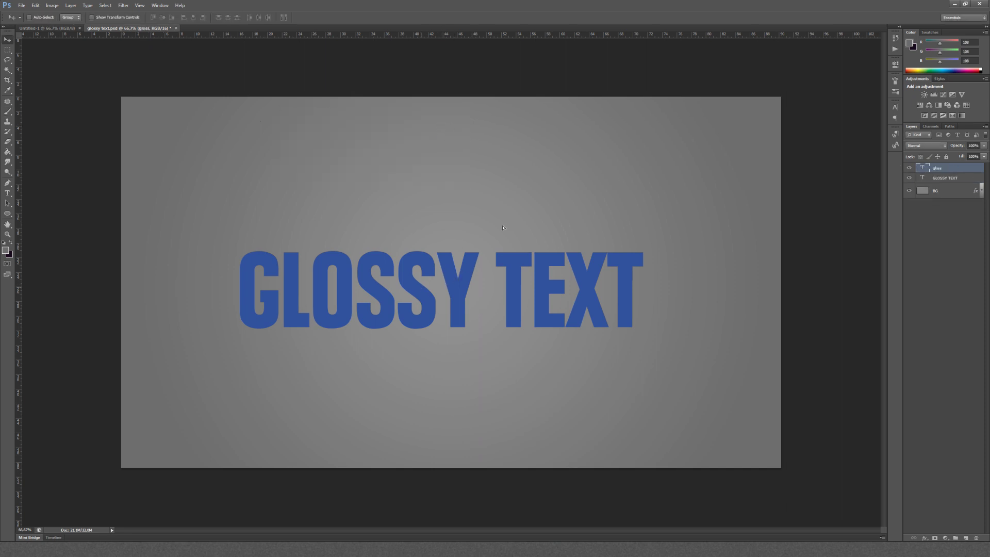
{"action": "left_click_drag", "start_coordinate": [443, 281], "coordinate": [505, 217]}
{"action": "key", "text": "ctrl+z"}
Recolour the gloss lettering solid black through the text colour setting
{"action": "left_click", "coordinate": [5, 250]}
{"action": "left_click", "coordinate": [97, 225]}
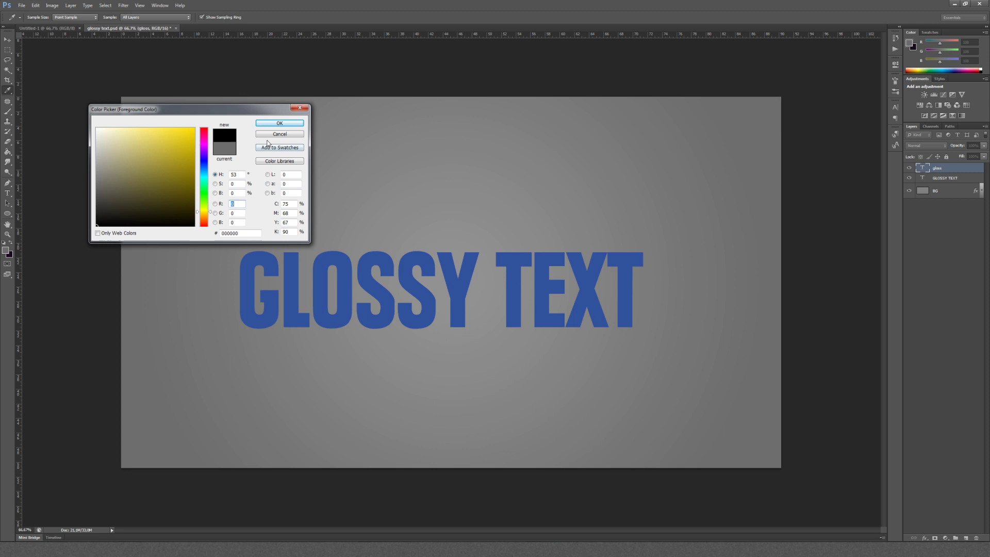
{"action": "left_click", "coordinate": [271, 134]}
{"action": "left_click", "coordinate": [11, 192]}
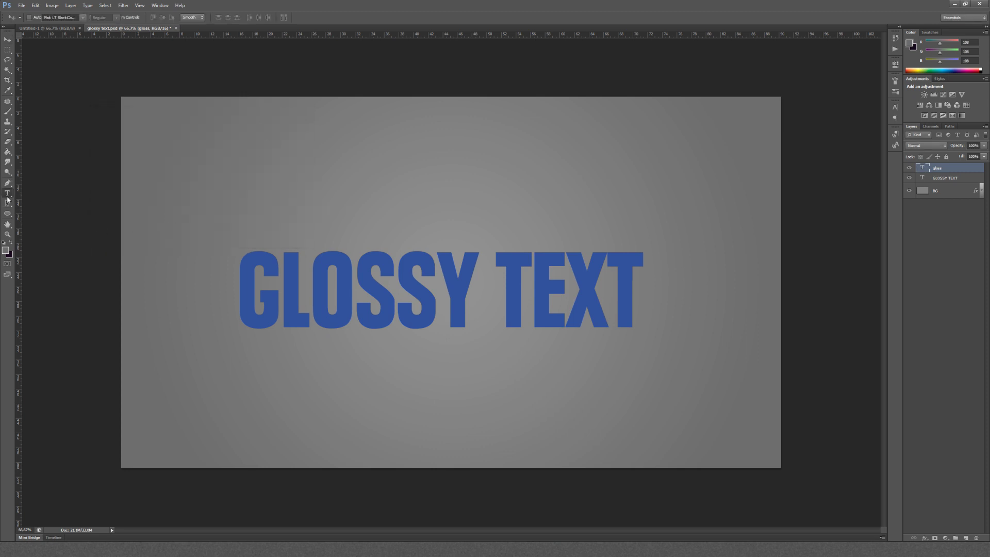
{"action": "left_click", "coordinate": [397, 284]}
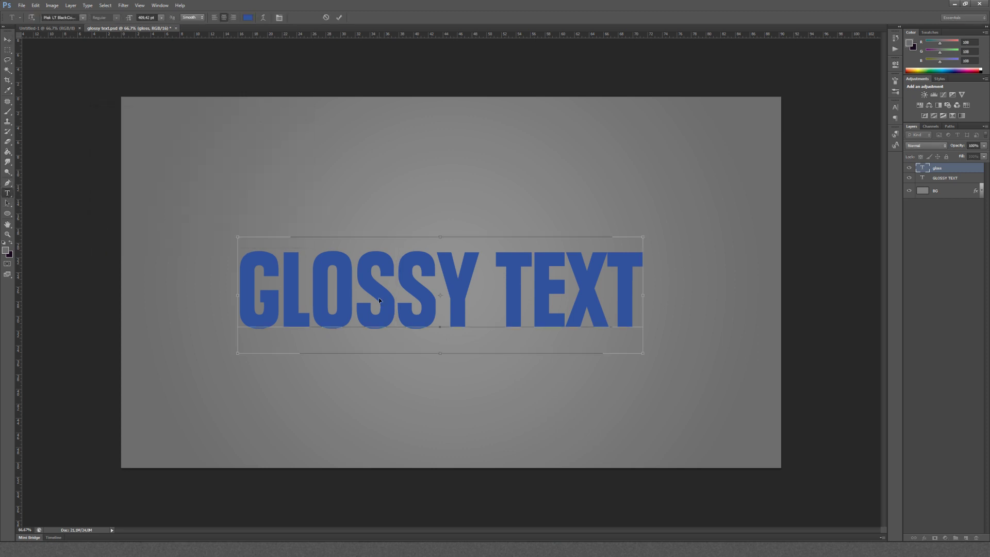
{"action": "key", "text": "ctrl+a"}
{"action": "left_click", "coordinate": [248, 18]}
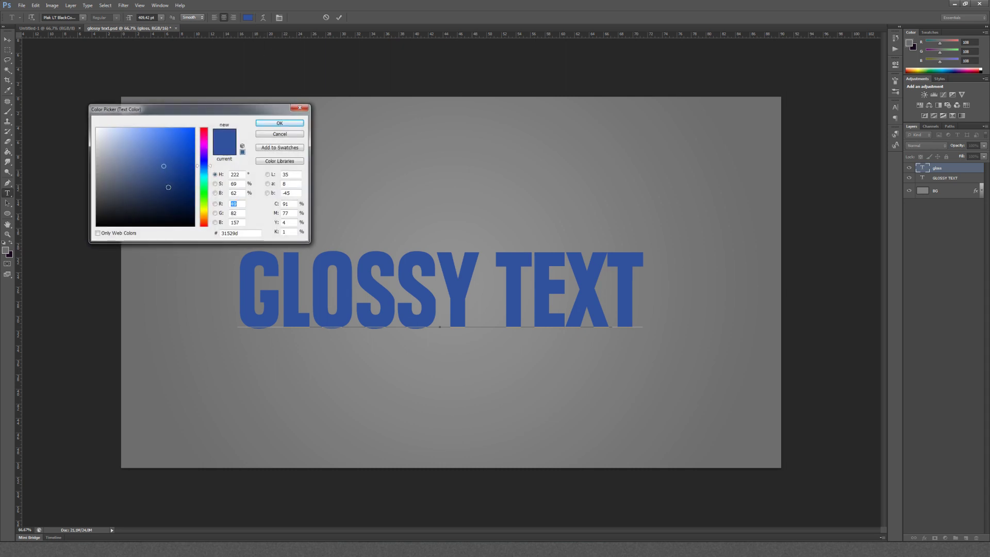
{"action": "left_click_drag", "start_coordinate": [134, 202], "coordinate": [97, 226]}
{"action": "left_click", "coordinate": [273, 124]}
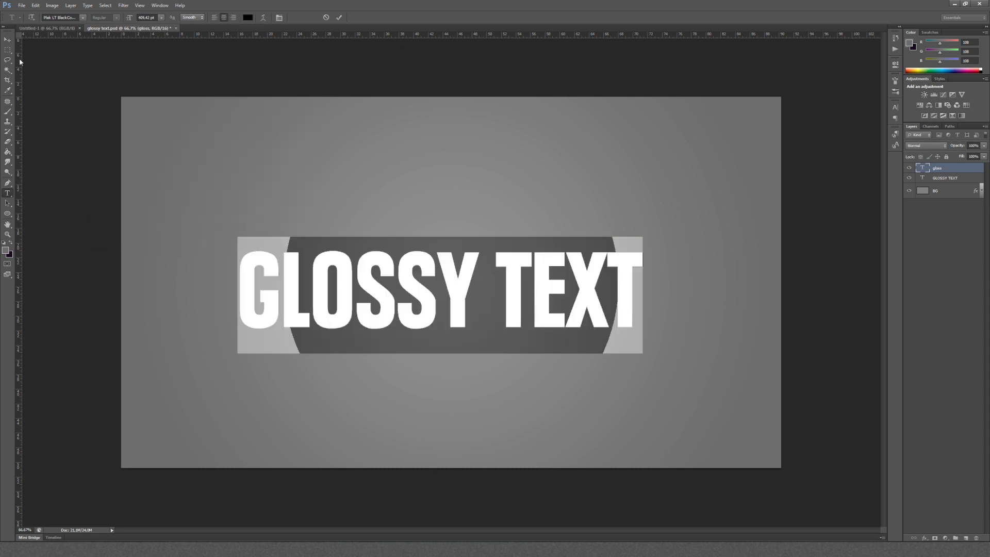
{"action": "left_click", "coordinate": [7, 39]}
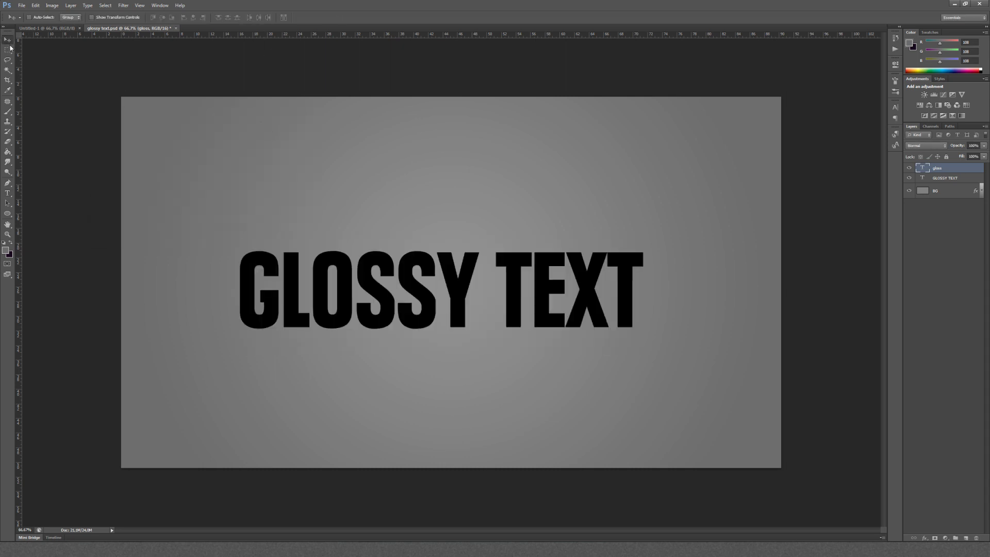
Rasterize the gloss type layer into pixels, then make the gloss layer active again
{"action": "right_click", "coordinate": [951, 174]}
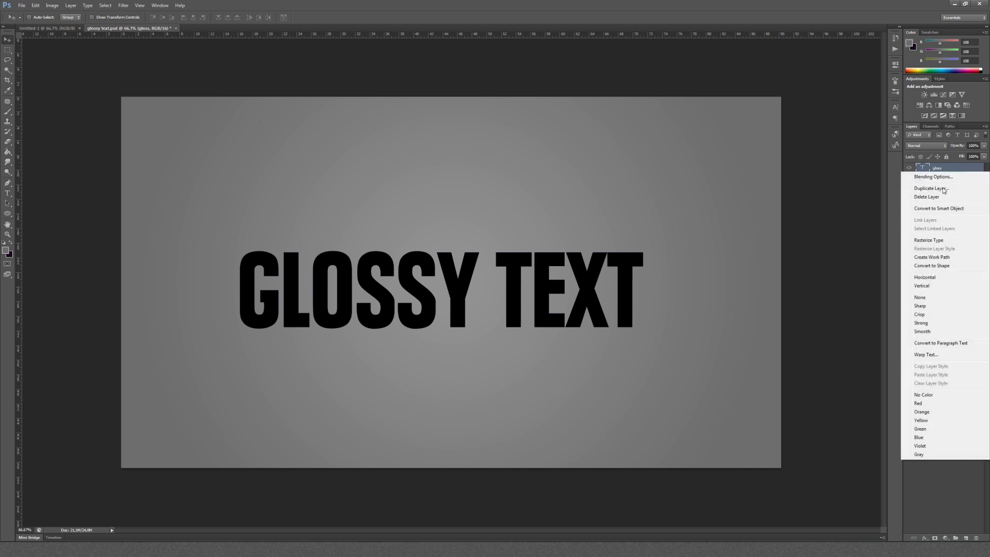
{"action": "left_click", "coordinate": [928, 240]}
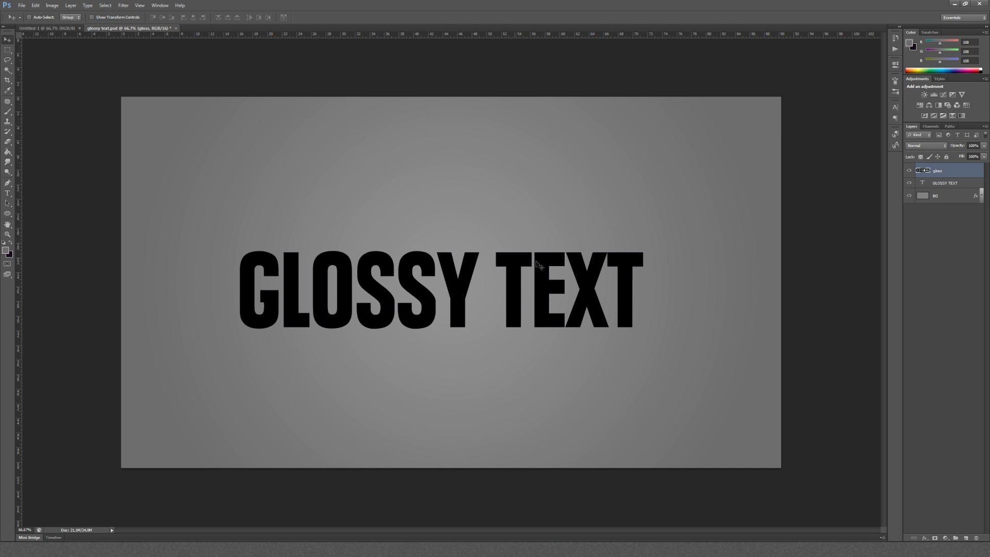
{"action": "key", "text": "t"}
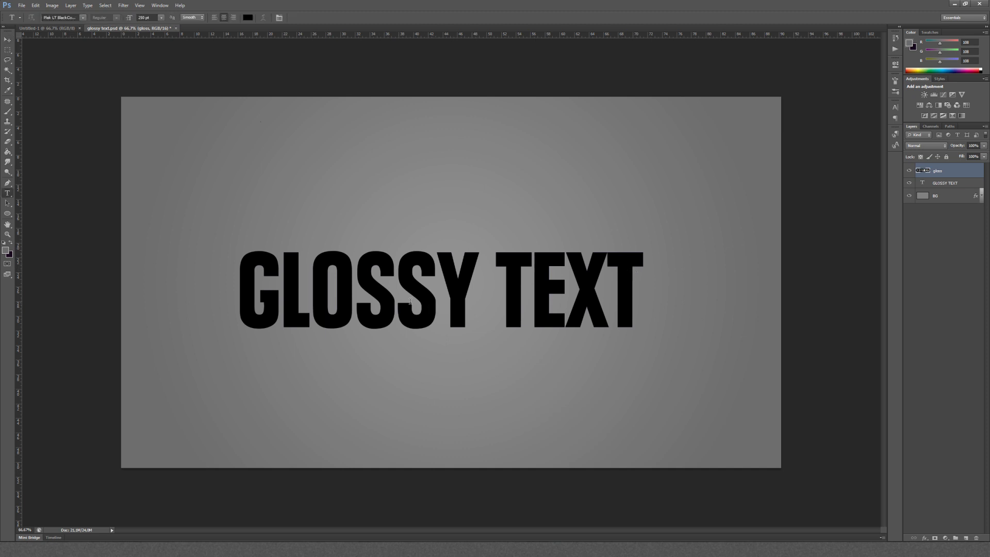
{"action": "left_click", "coordinate": [430, 310]}
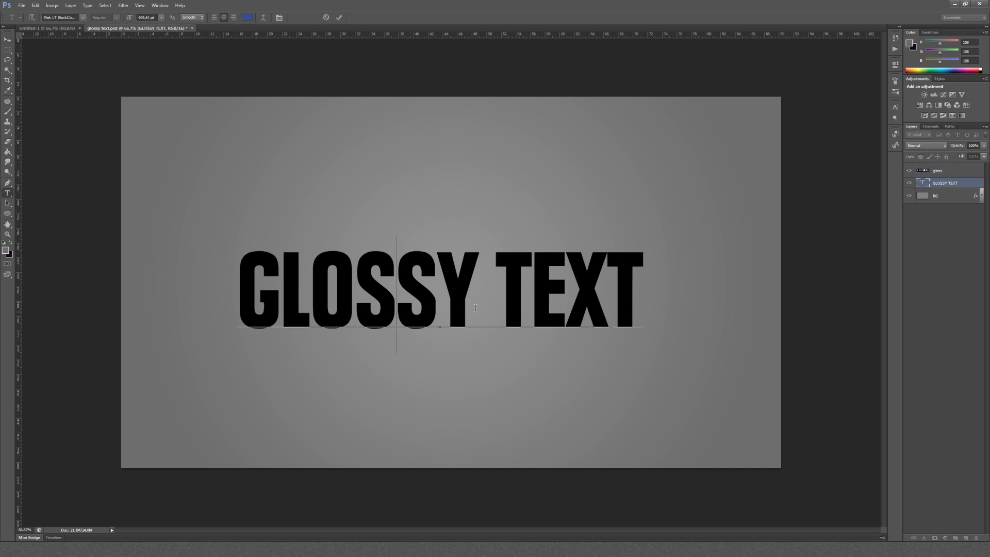
{"action": "left_click", "coordinate": [7, 39]}
{"action": "left_click", "coordinate": [924, 175]}
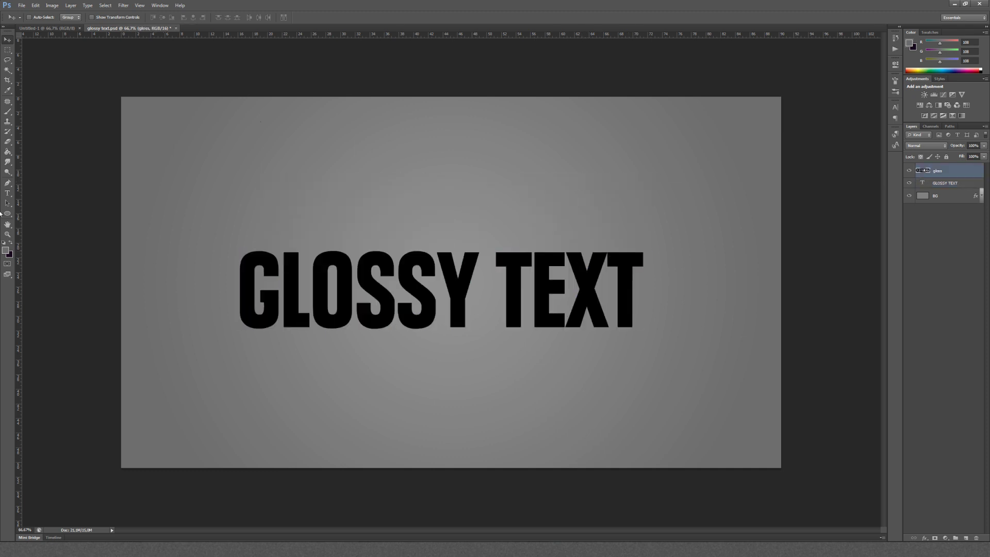
Switch to the Elliptical Marquee Tool and place horizontal guides across the text
{"action": "left_click", "coordinate": [7, 50]}
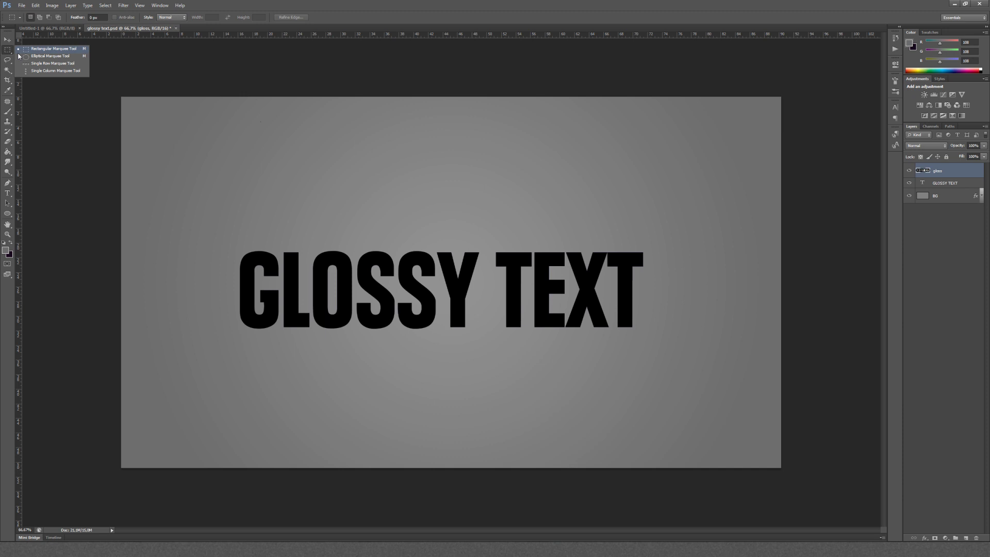
{"action": "left_click", "coordinate": [7, 40]}
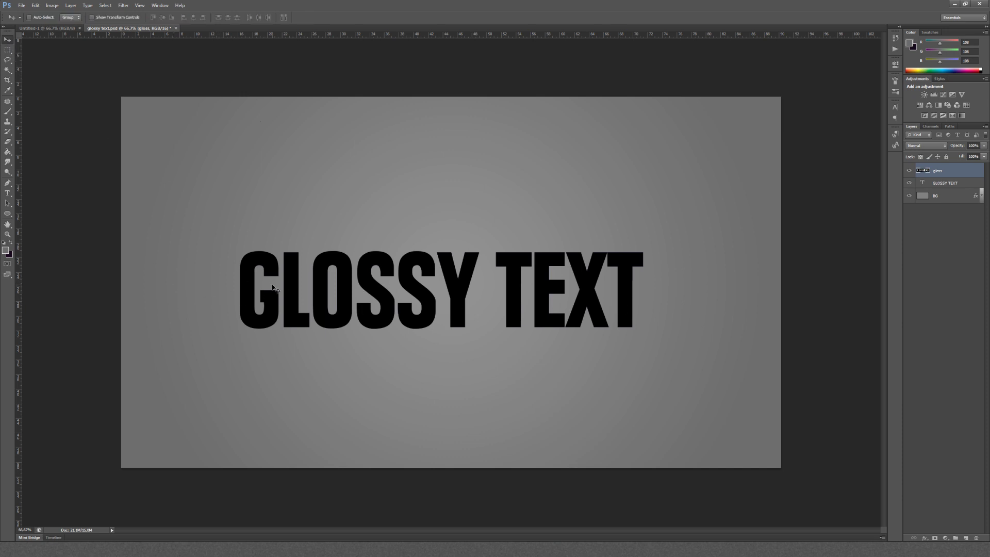
{"action": "left_click", "coordinate": [10, 49]}
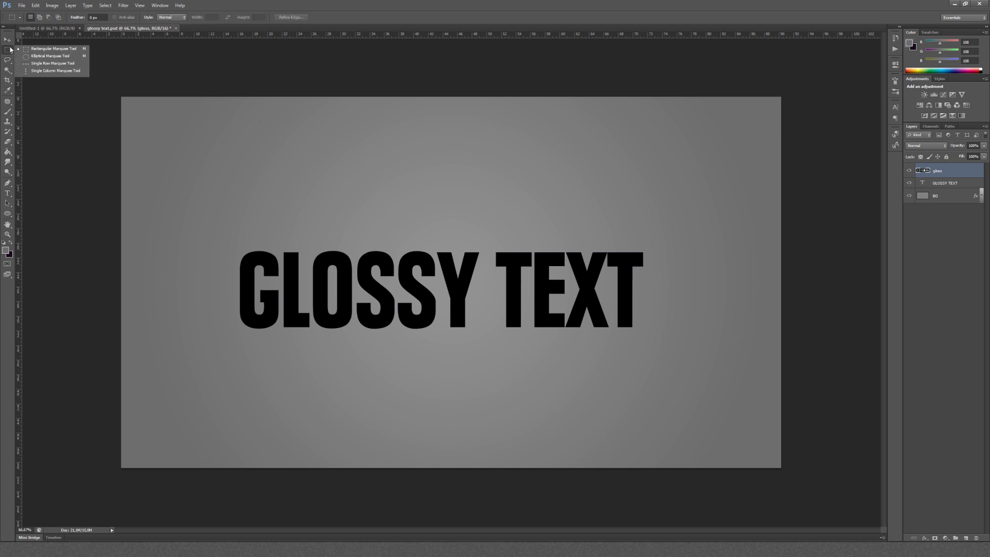
{"action": "left_click", "coordinate": [50, 56]}
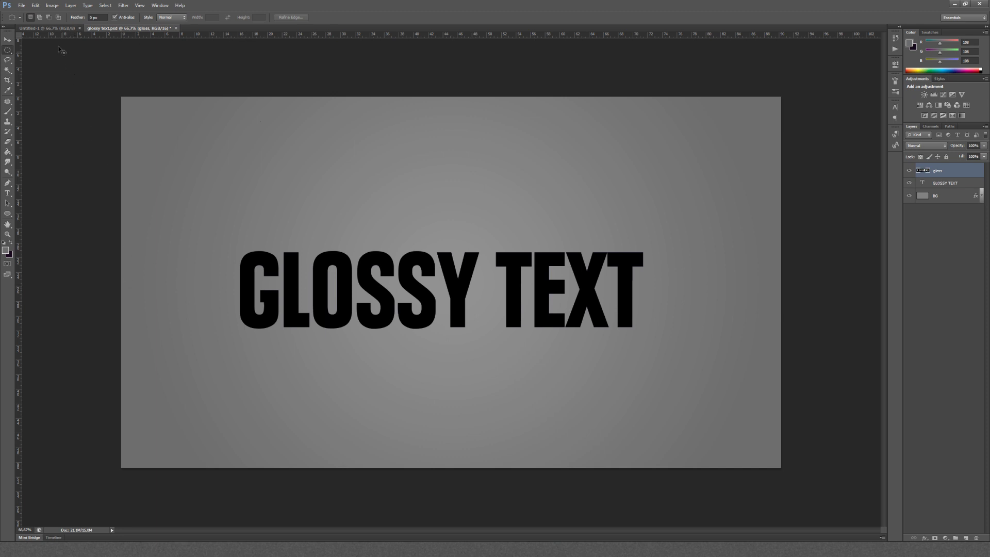
{"action": "left_click_drag", "start_coordinate": [81, 34], "coordinate": [364, 289]}
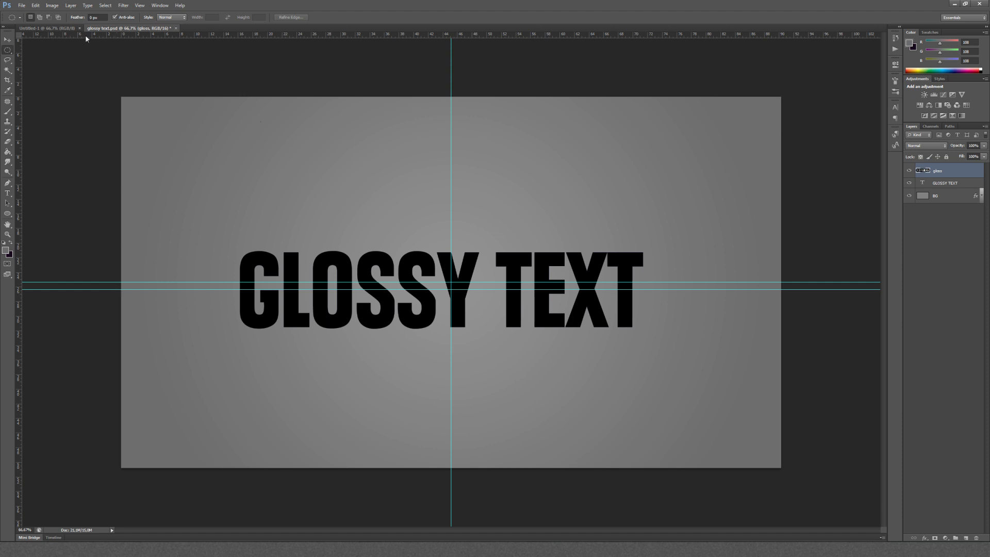
{"action": "mouse_move", "coordinate": [86, 38]}
{"action": "left_mouse_down"}
{"action": "mouse_move", "coordinate": [115, 150]}
{"action": "mouse_move", "coordinate": [111, 217]}
{"action": "mouse_move", "coordinate": [92, 34]}
{"action": "left_mouse_up"}
{"action": "mouse_move", "coordinate": [105, 36]}
{"action": "left_mouse_down"}
{"action": "mouse_move", "coordinate": [109, 163]}
{"action": "mouse_move", "coordinate": [108, 35]}
{"action": "left_mouse_up"}
Draw a wide ellipse over the text's lower half, fill it with blue, and deselect
{"action": "left_click_drag", "start_coordinate": [120, 289], "coordinate": [781, 362]}
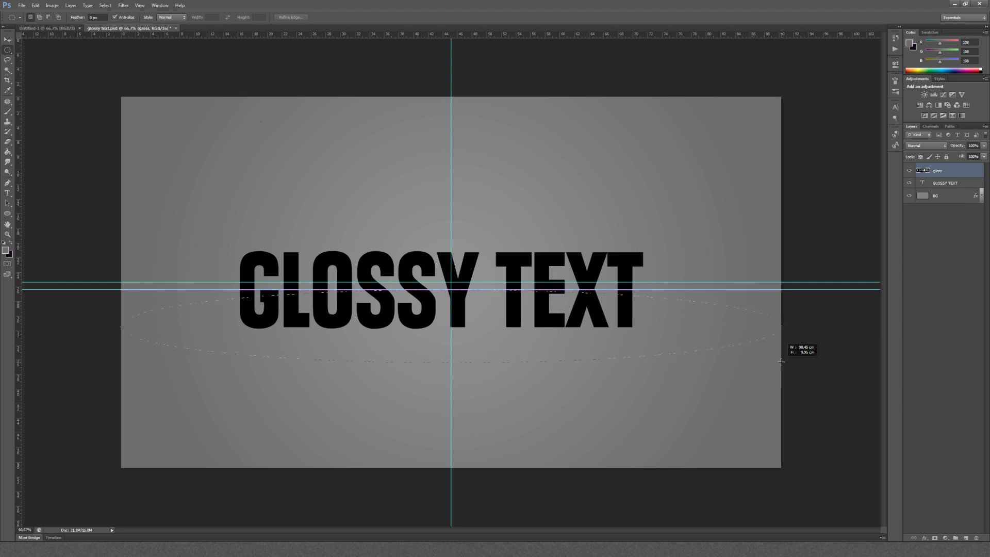
{"action": "left_click_drag", "start_coordinate": [781, 361], "coordinate": [781, 362]}
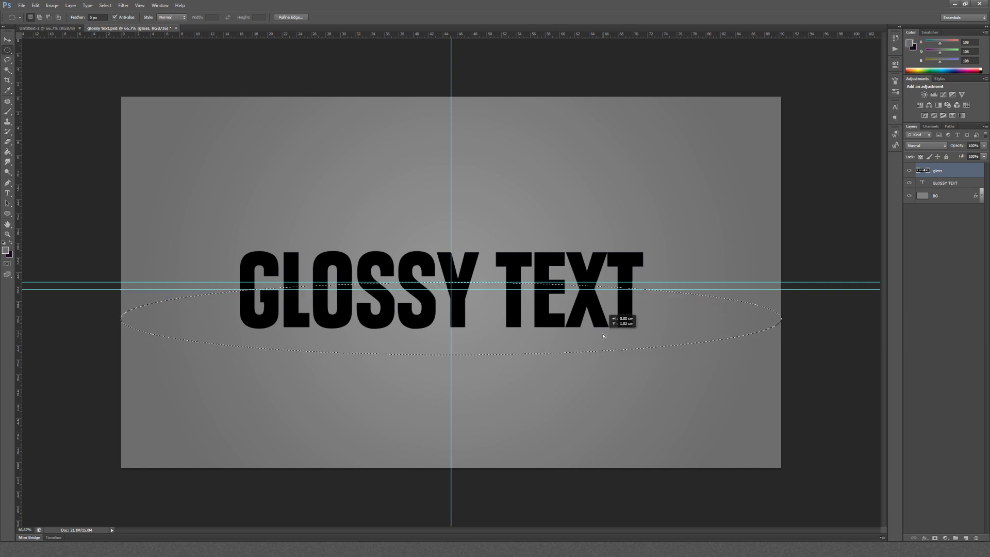
{"action": "left_click_drag", "start_coordinate": [604, 338], "coordinate": [602, 340]}
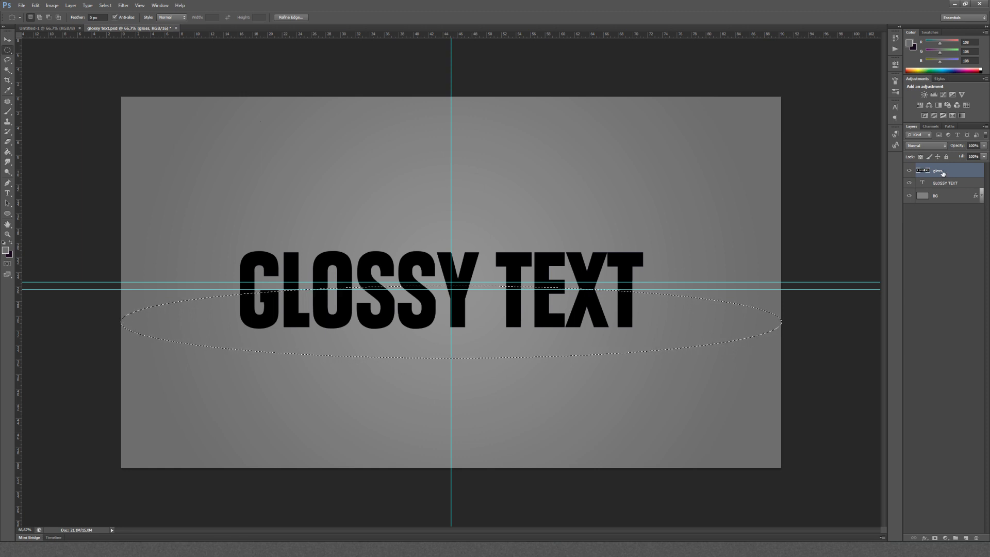
{"action": "key", "text": "alt+BackSpace"}
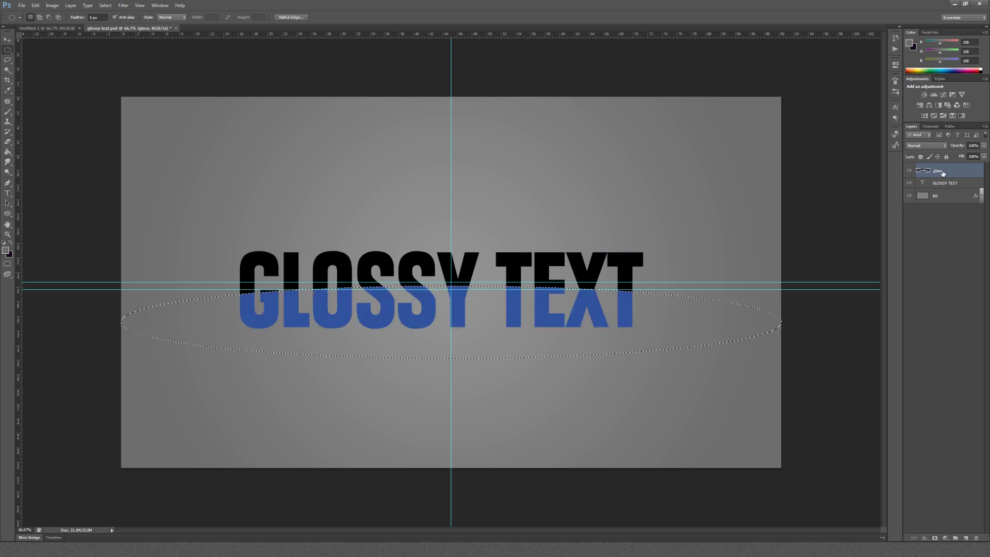
{"action": "left_click", "coordinate": [7, 39]}
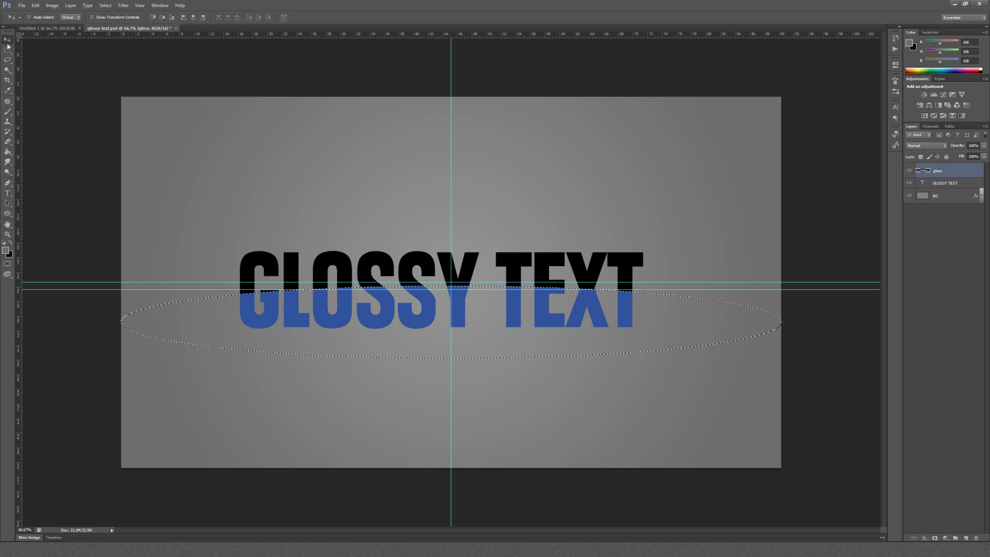
{"action": "key", "text": "ctrl+d"}
Clear all guides from the canvas through the View menu
{"action": "left_click", "coordinate": [139, 5]}
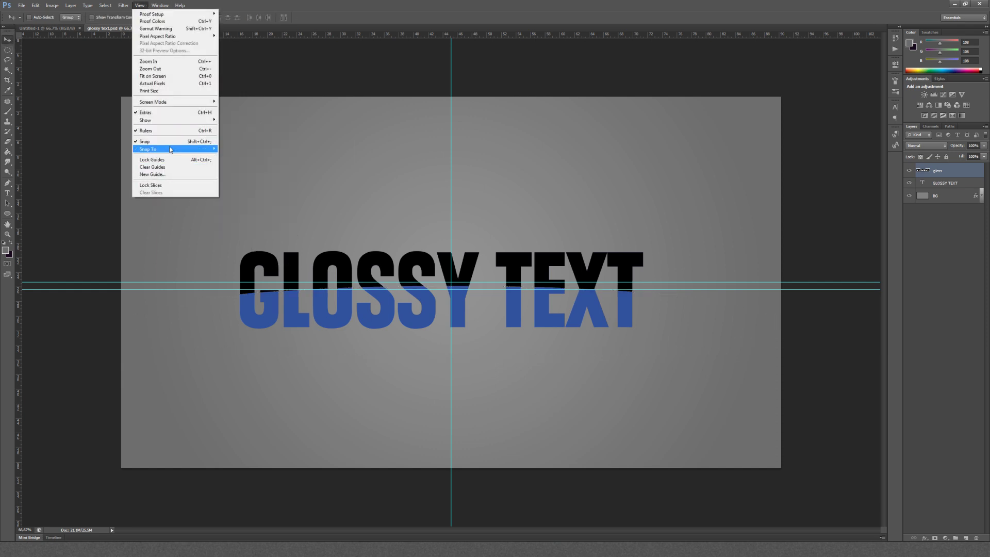
{"action": "mouse_move", "coordinate": [183, 149]}
{"action": "left_click", "coordinate": [153, 167]}
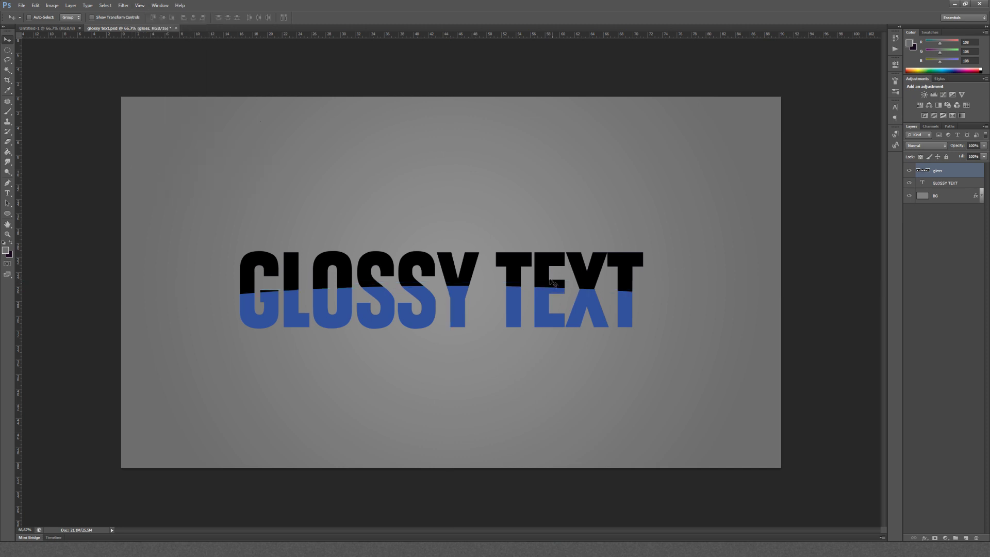
Set the gloss layer's blend mode to Screen
{"action": "mouse_move", "coordinate": [483, 266]}
{"action": "left_mouse_down"}
{"action": "mouse_move", "coordinate": [491, 218]}
{"action": "mouse_move", "coordinate": [596, 186]}
{"action": "mouse_move", "coordinate": [522, 190]}
{"action": "mouse_move", "coordinate": [478, 264]}
{"action": "left_mouse_up"}
{"action": "double_click", "coordinate": [951, 175]}
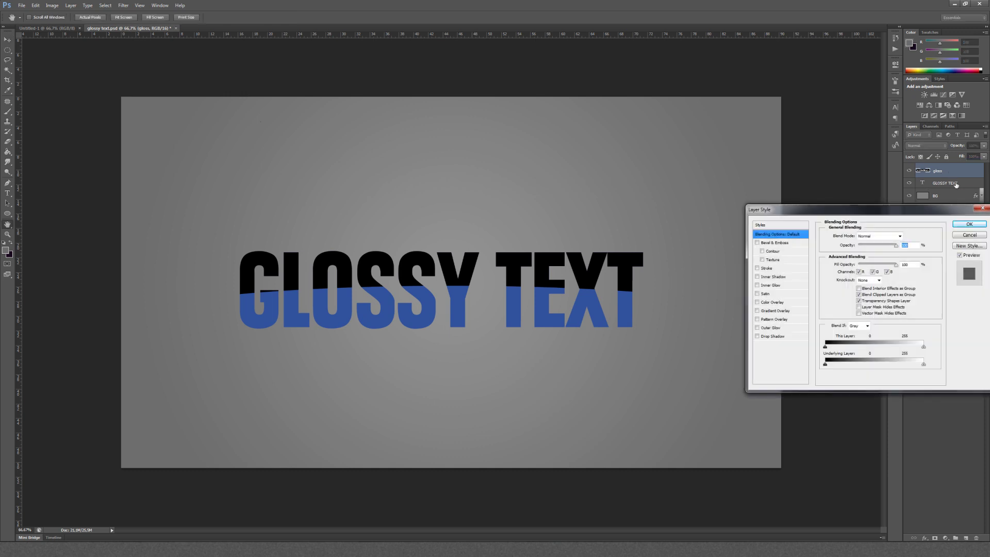
{"action": "left_click", "coordinate": [965, 234]}
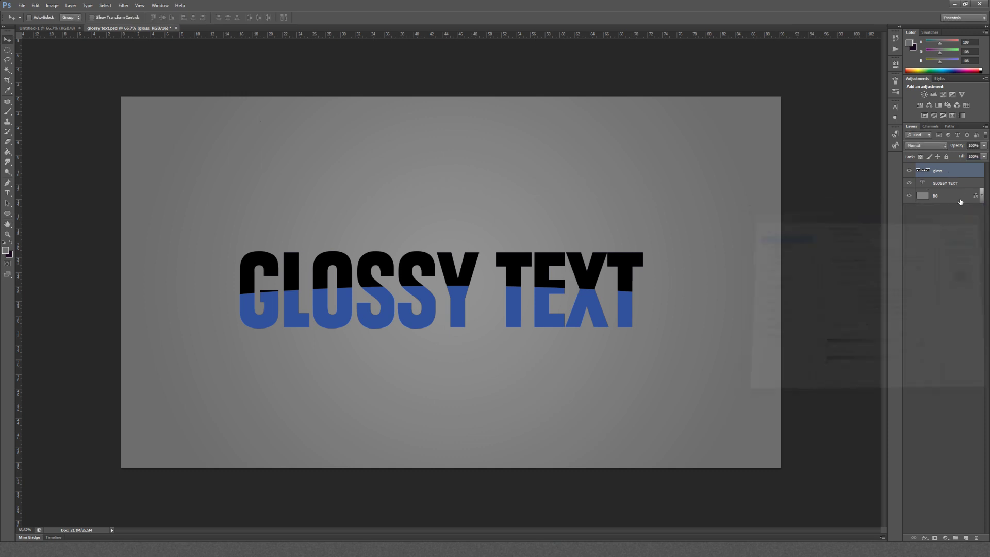
{"action": "left_click", "coordinate": [931, 146]}
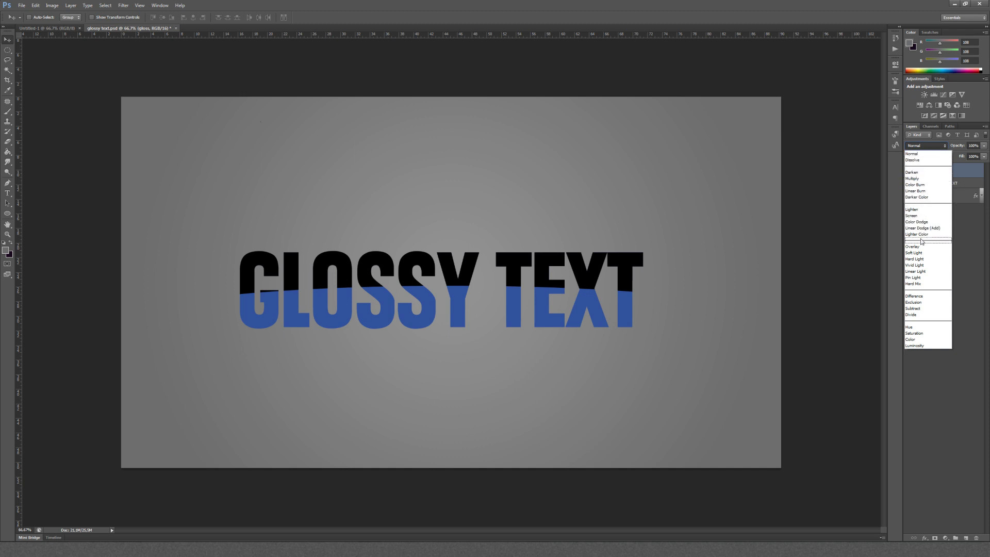
{"action": "left_click", "coordinate": [922, 216]}
Add a reversed Gradient Overlay to the gloss layer in Screen mode at 20% opacity
{"action": "double_click", "coordinate": [954, 173]}
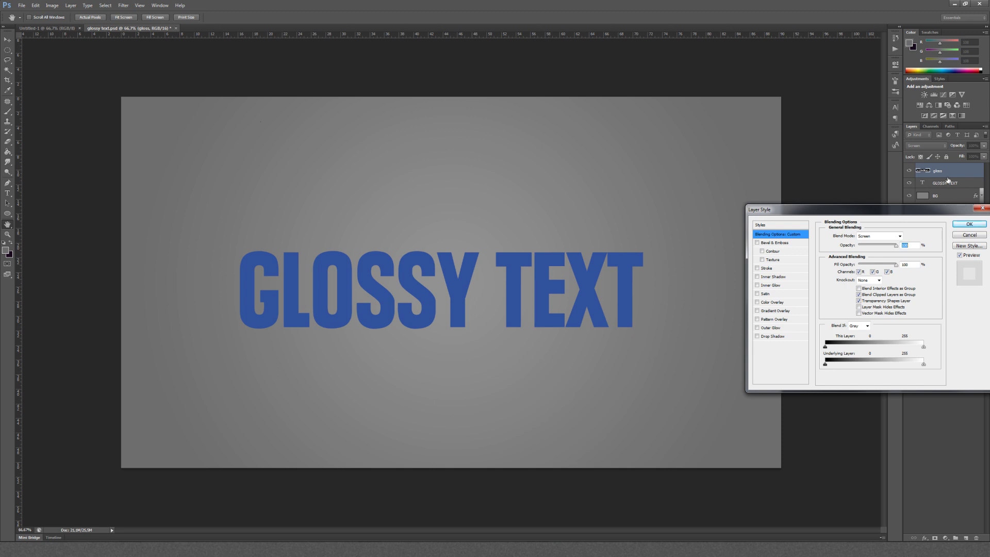
{"action": "left_click", "coordinate": [762, 312]}
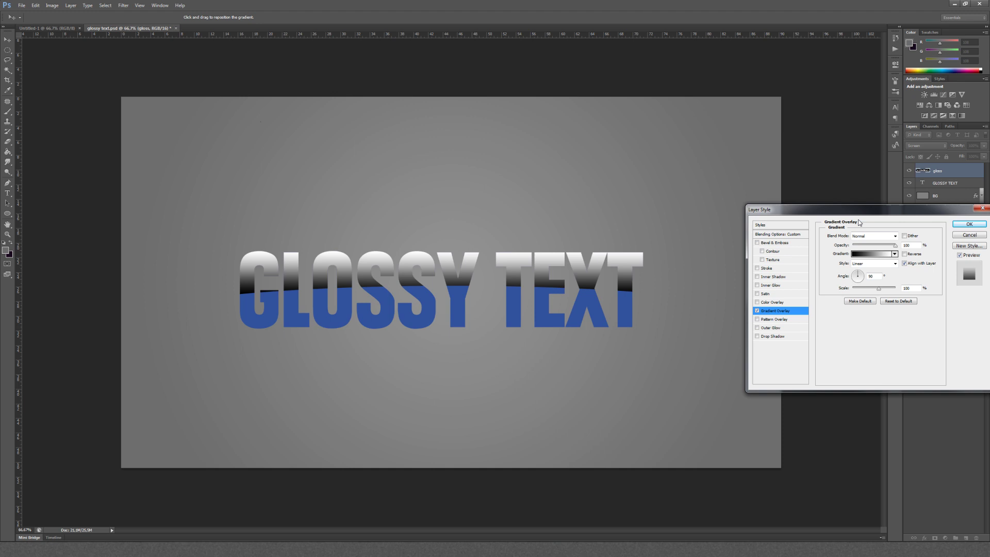
{"action": "left_click", "coordinate": [904, 254]}
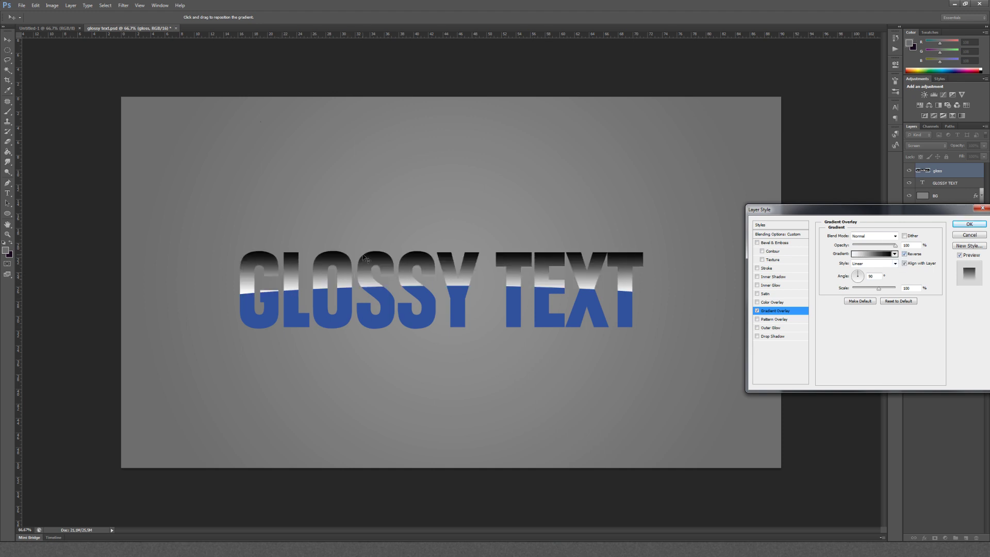
{"action": "left_click", "coordinate": [894, 237]}
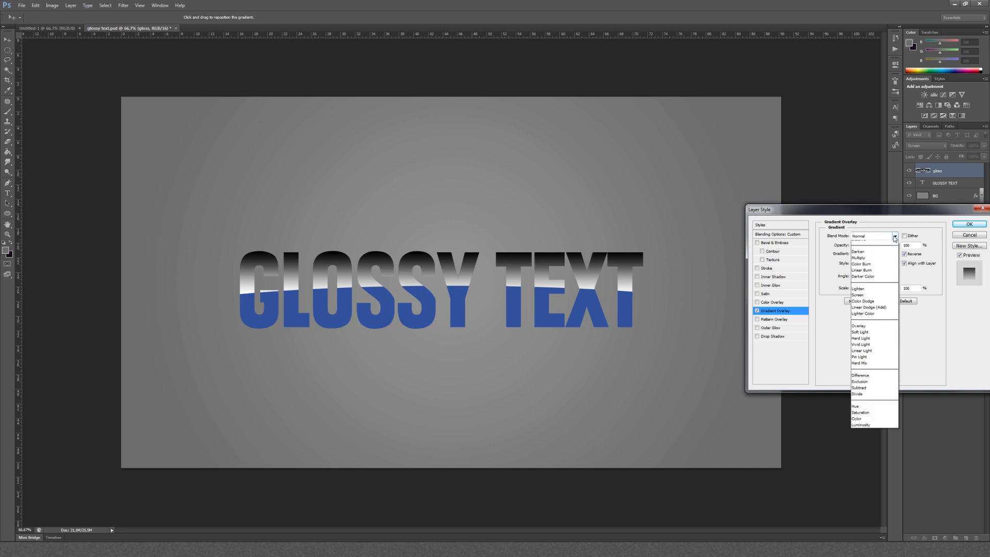
{"action": "left_click", "coordinate": [869, 306]}
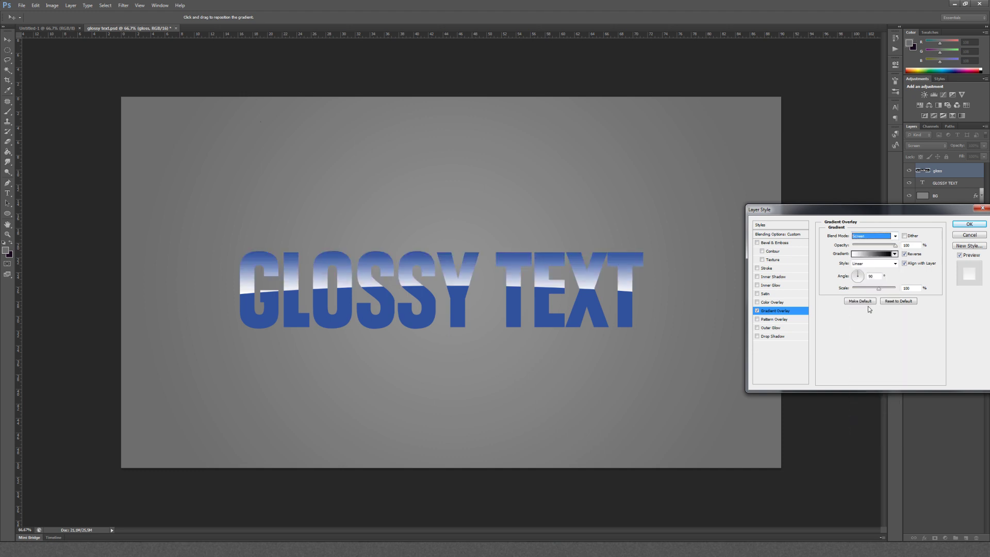
{"action": "left_click", "coordinate": [908, 245]}
{"action": "type", "text": "20"}
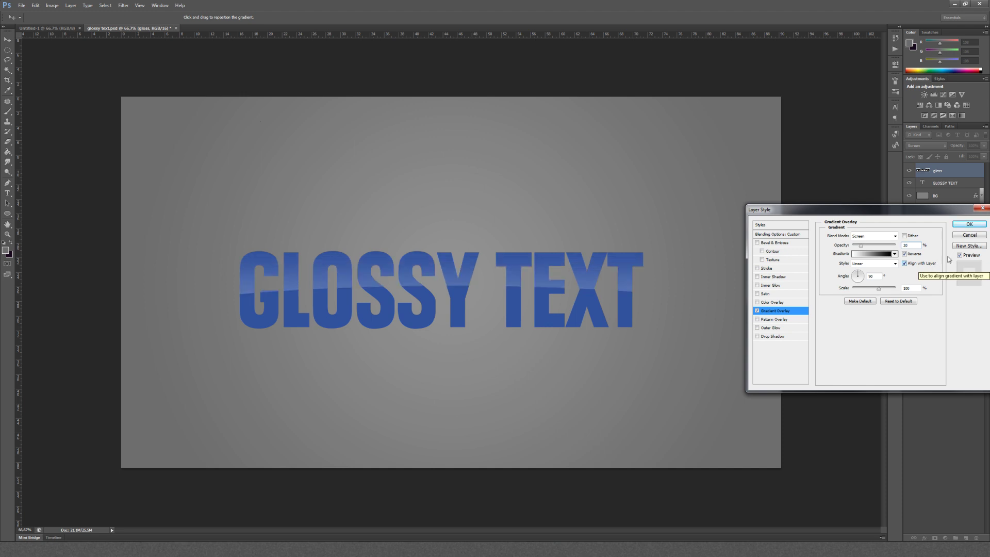
{"action": "left_click", "coordinate": [970, 223]}
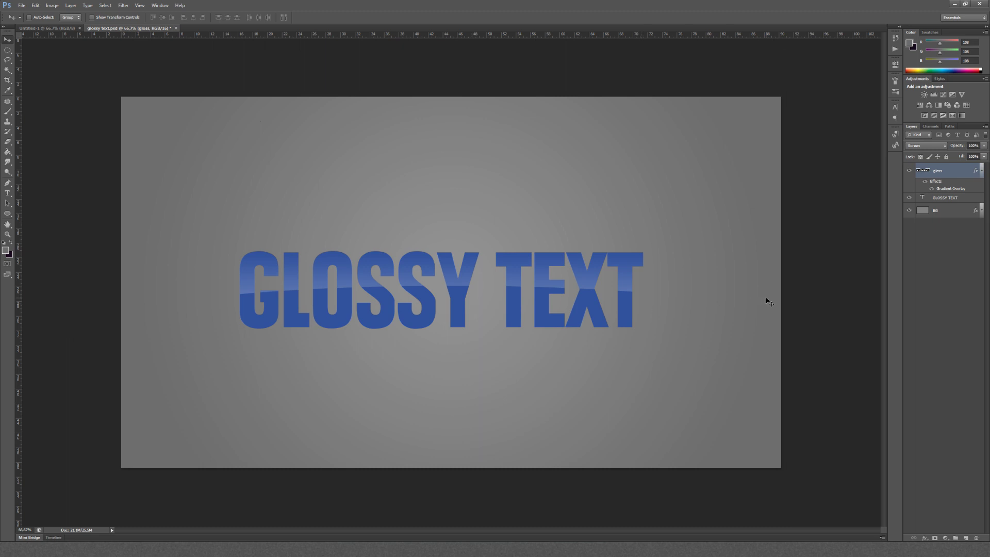
Give the GLOSSY TEXT layer a Gradient Overlay in Overlay blend mode at 20% opacity
{"action": "left_click", "coordinate": [960, 199]}
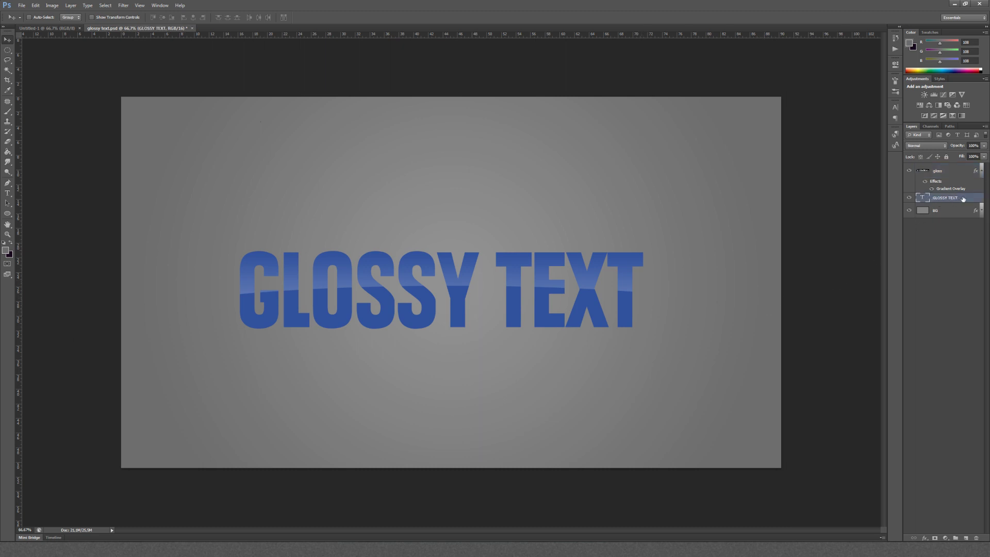
{"action": "double_click", "coordinate": [963, 199]}
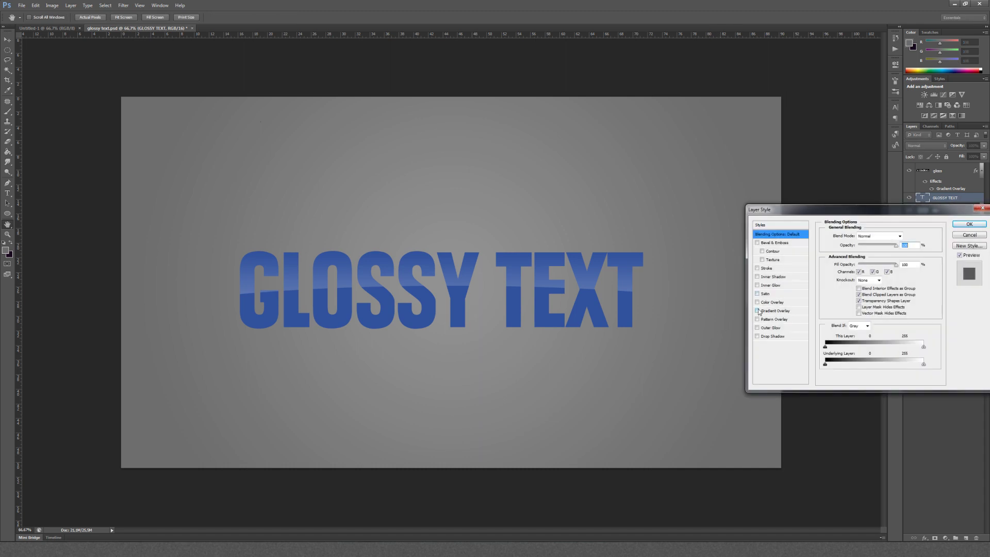
{"action": "left_click", "coordinate": [775, 311]}
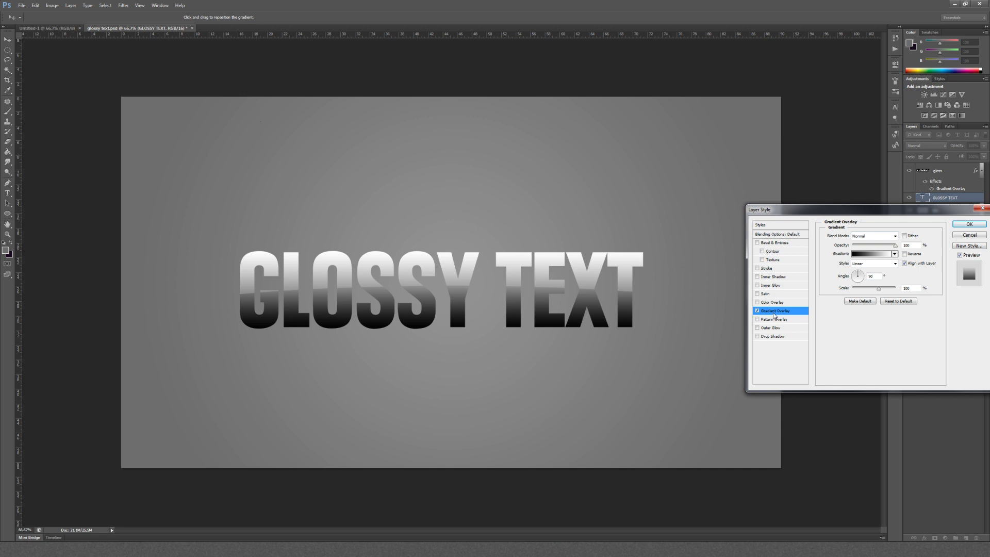
{"action": "left_click", "coordinate": [880, 238]}
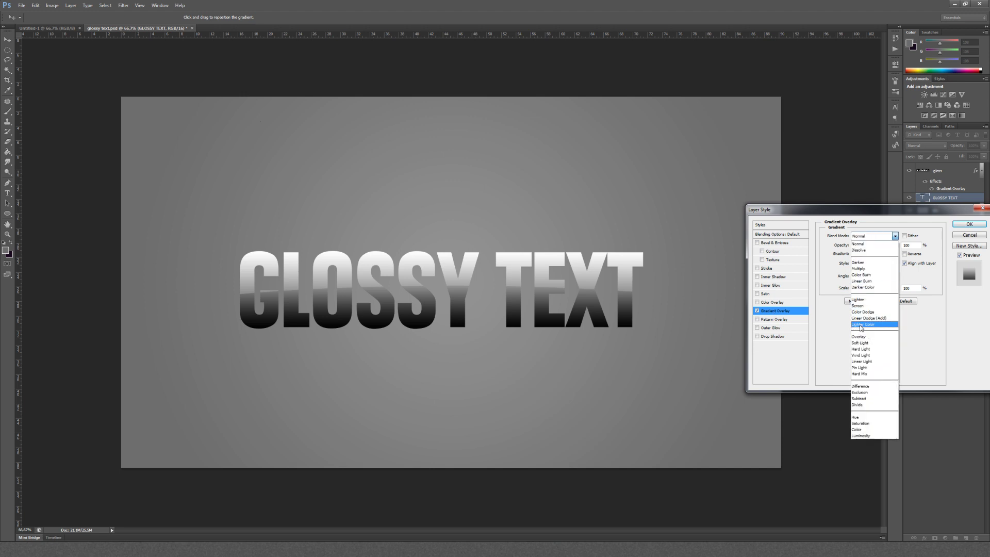
{"action": "left_click", "coordinate": [862, 337]}
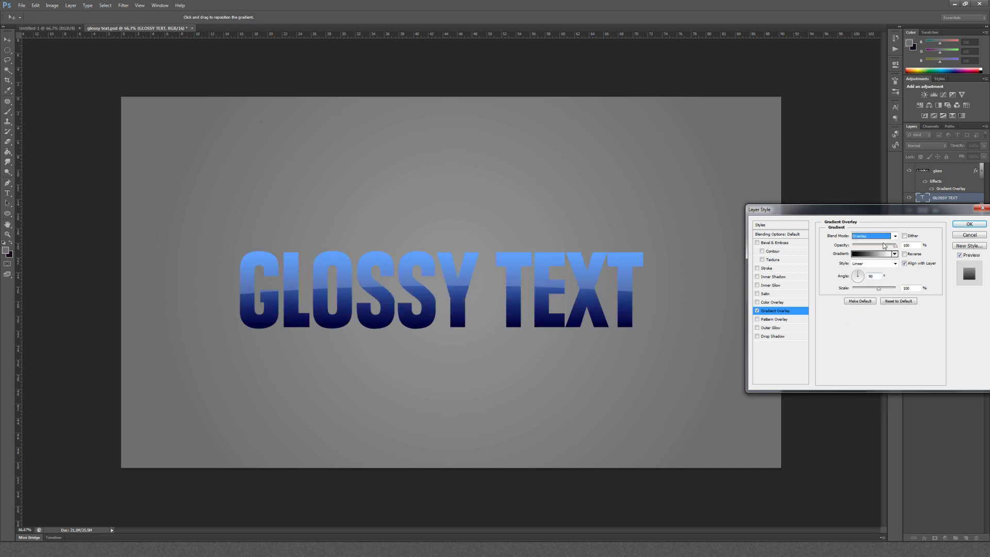
{"action": "left_click_drag", "start_coordinate": [885, 246], "coordinate": [851, 246]}
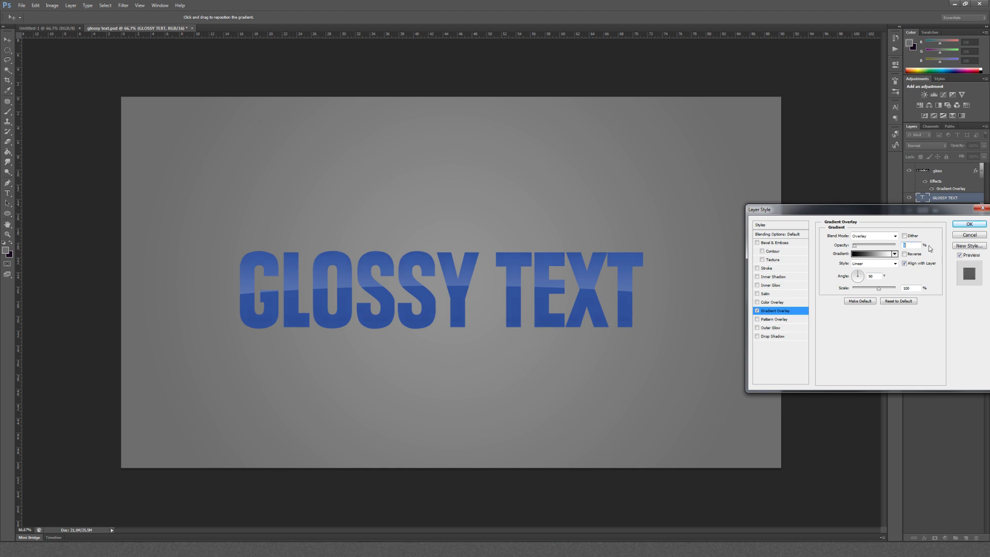
{"action": "type", "text": "20"}
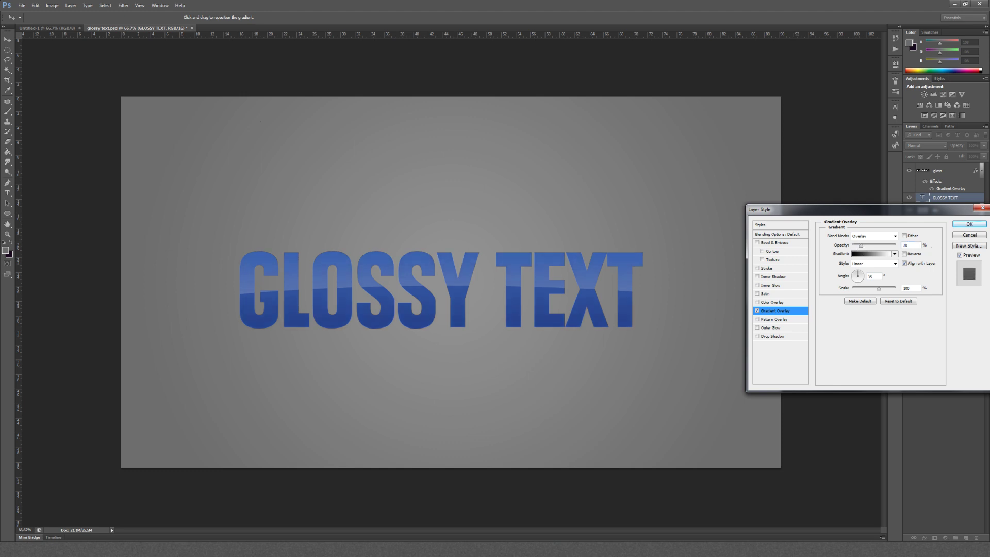
{"action": "left_click", "coordinate": [960, 254]}
{"action": "left_click", "coordinate": [960, 254]}
{"action": "left_click", "coordinate": [961, 223]}
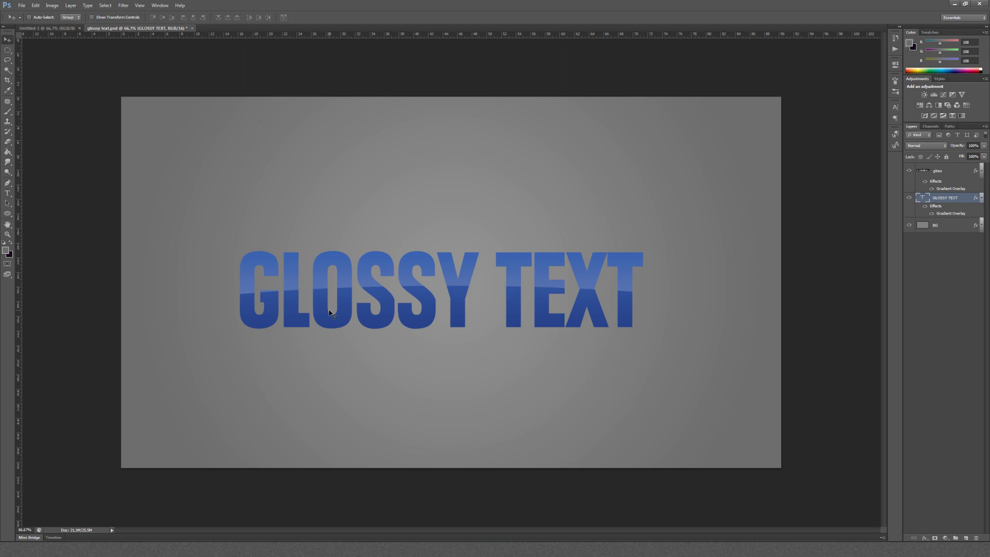
Recolor all the GLOSSY TEXT characters to dark red 941b1b and commit the edit
{"action": "key", "text": "t"}
{"action": "left_click", "coordinate": [310, 330]}
{"action": "key", "text": "ctrl+a"}
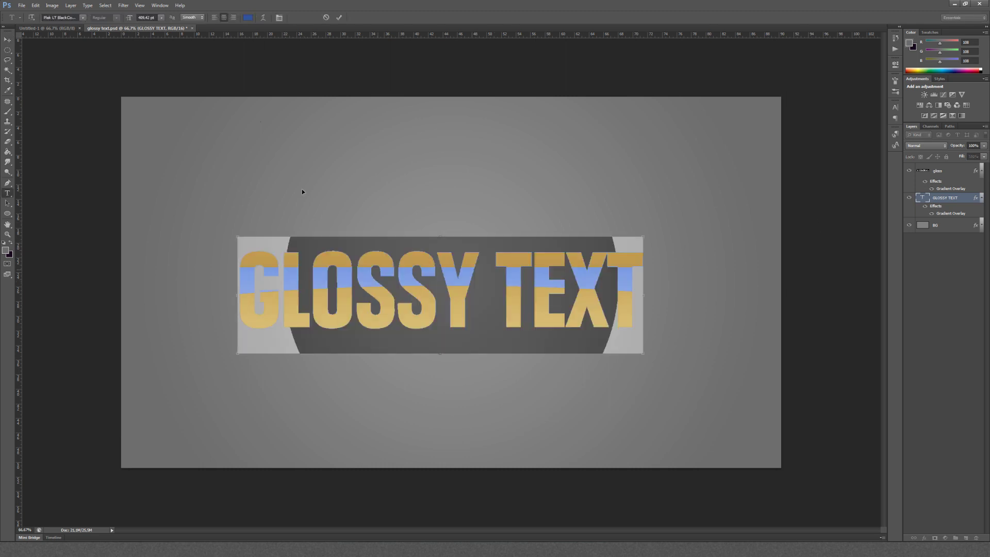
{"action": "left_click", "coordinate": [248, 17]}
{"action": "left_click", "coordinate": [208, 128]}
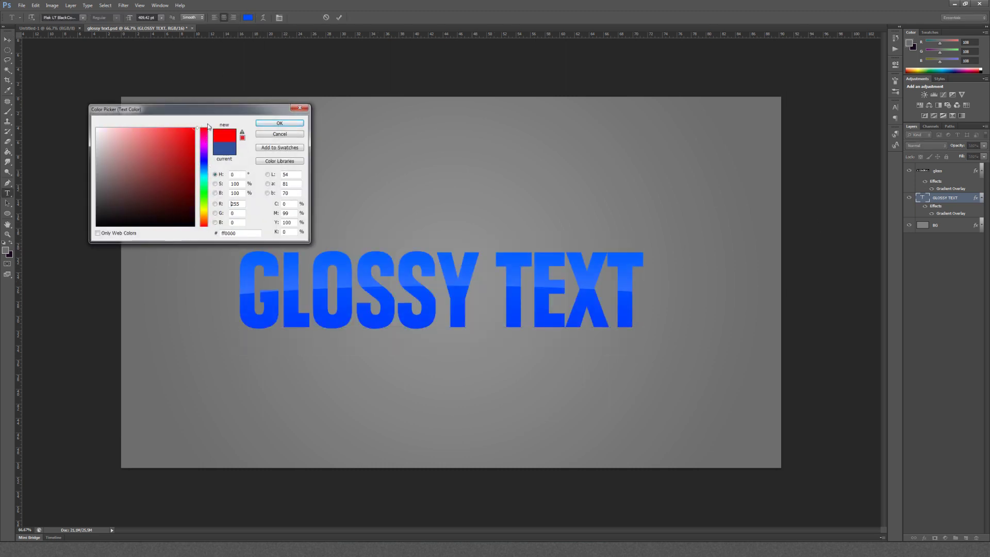
{"action": "left_click", "coordinate": [194, 157]}
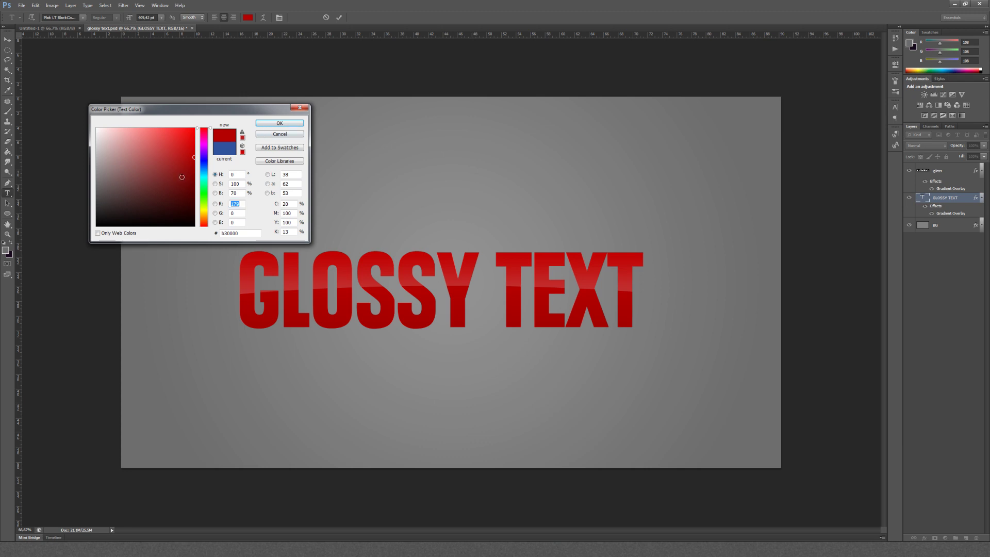
{"action": "left_click_drag", "start_coordinate": [182, 177], "coordinate": [176, 169]}
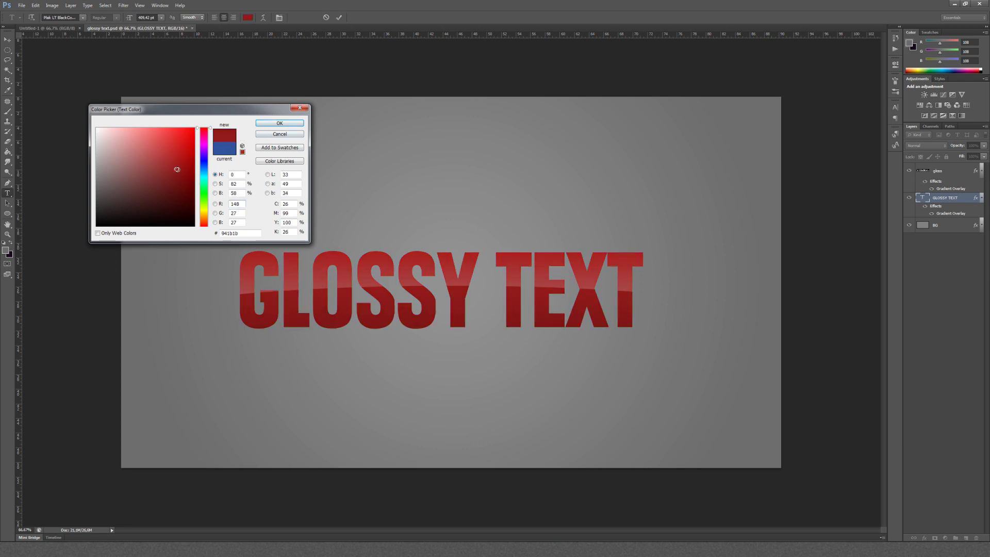
{"action": "left_click", "coordinate": [279, 123]}
{"action": "key", "text": "ctrl+Return"}
Select the text and gloss layers together, delete them, then undo the deletion
{"action": "key", "text": "v"}
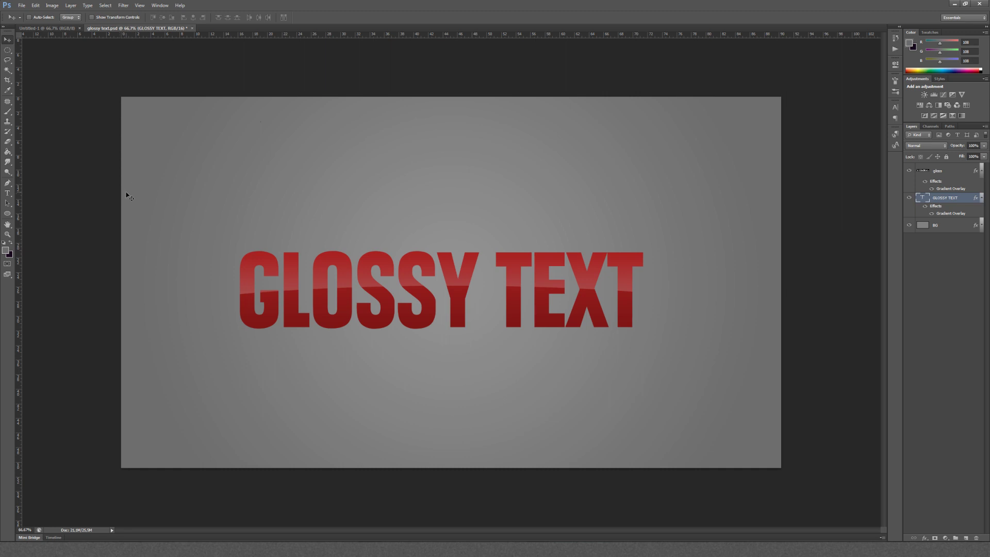
{"action": "left_click", "coordinate": [939, 174], "text": "shift"}
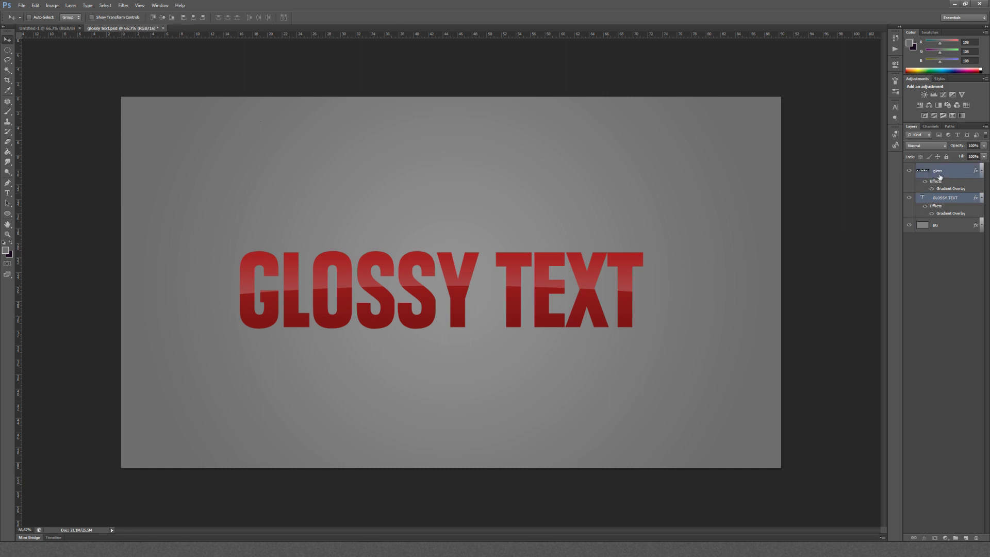
{"action": "key", "text": "Delete"}
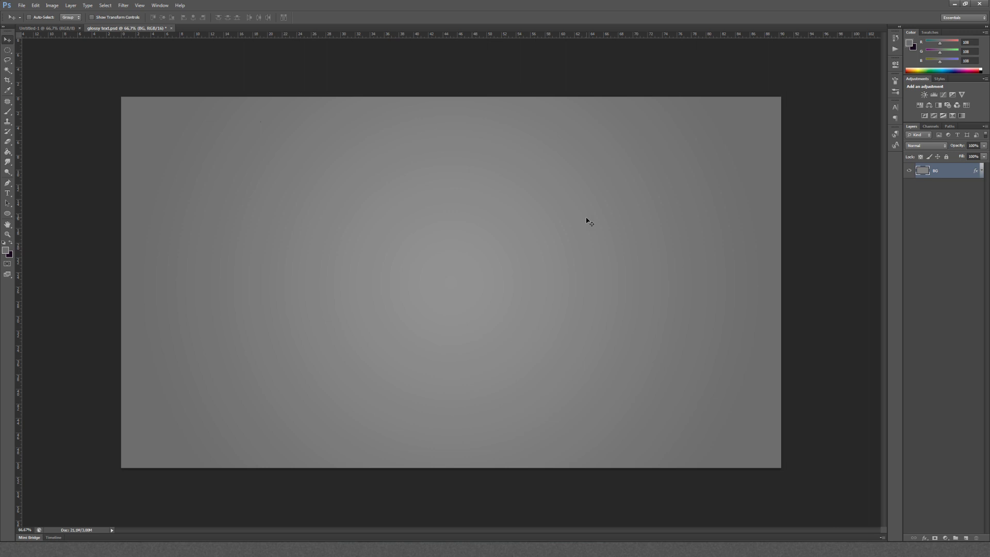
{"action": "key", "text": "ctrl+z"}
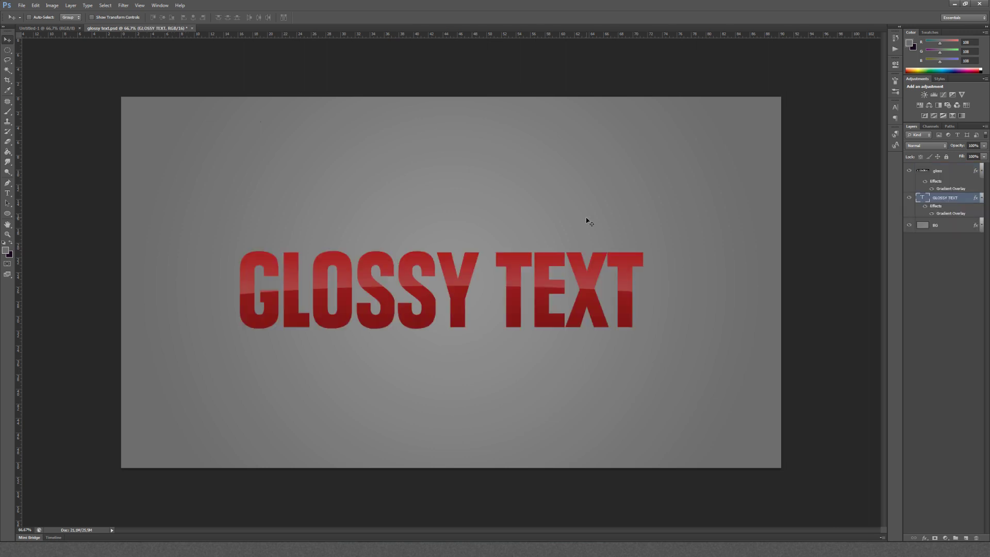